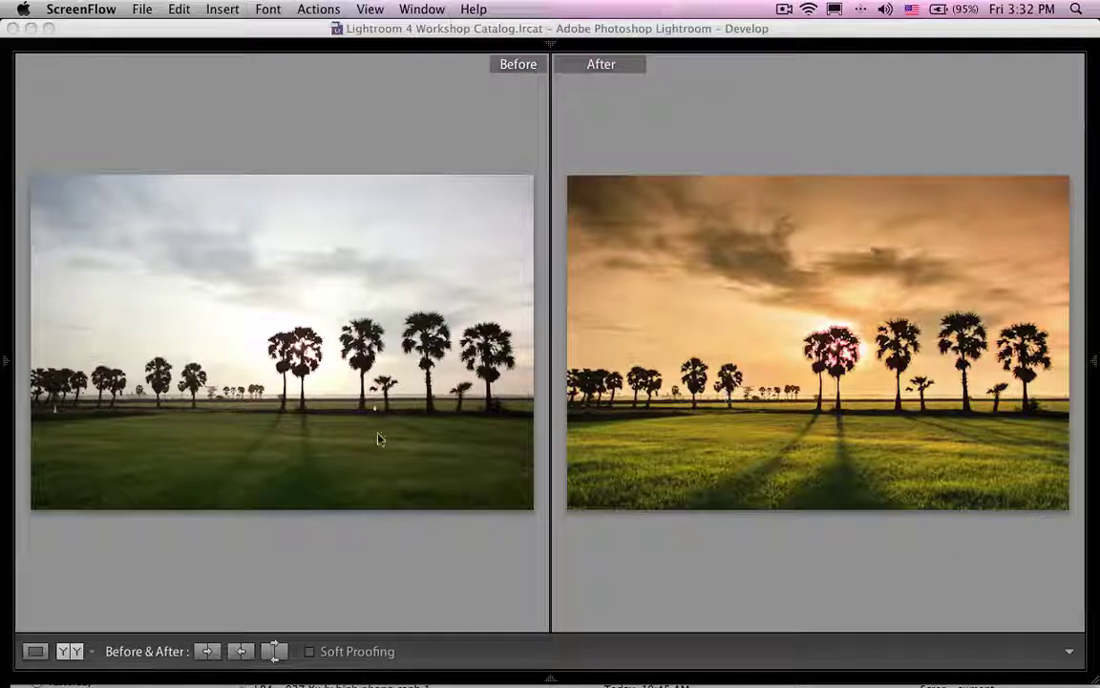
# - Bring Lightroom forward and compare ChauDoc-3191.CR2 before and after, side by side
pyautogui.click(261, 567)
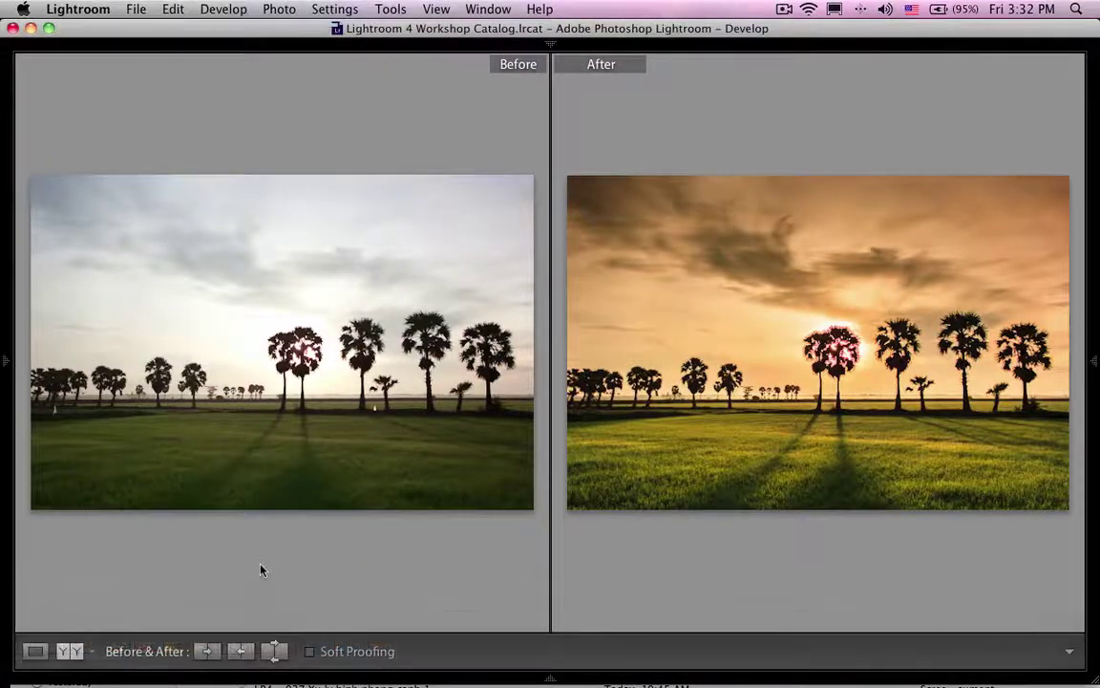
pyautogui.hotkey('shift', 'Tab')
# - Return to Loupe view, collapse Lens Corrections and the left panels, and expand HSL/Color/B&W
pyautogui.click(272, 580)
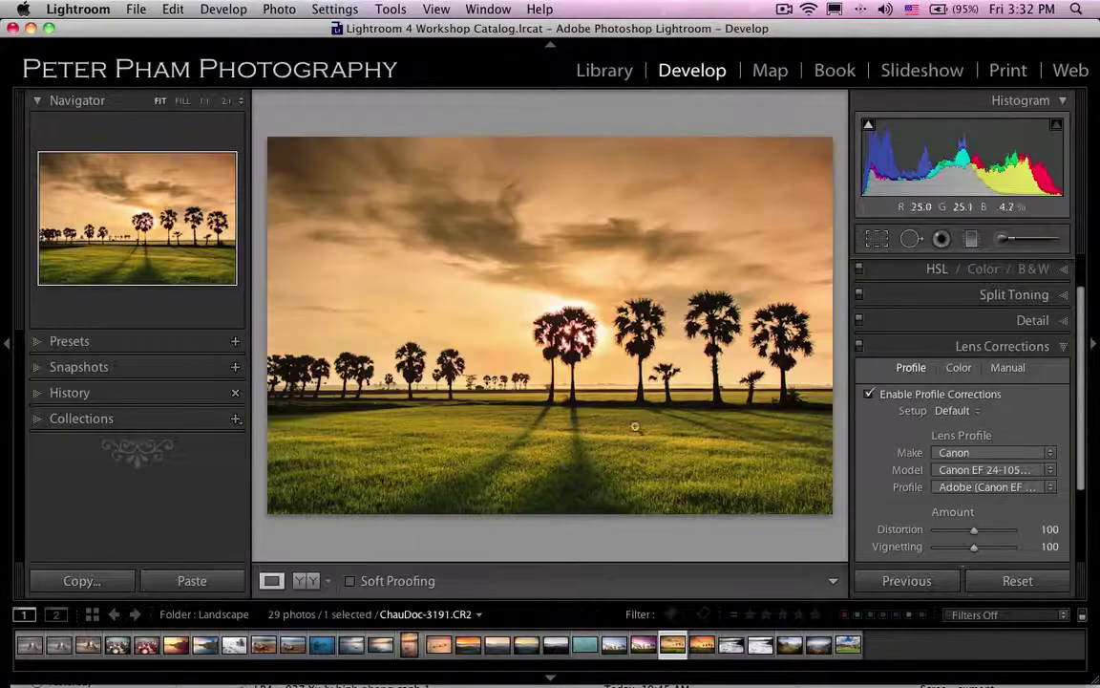
pyautogui.click(1060, 345)
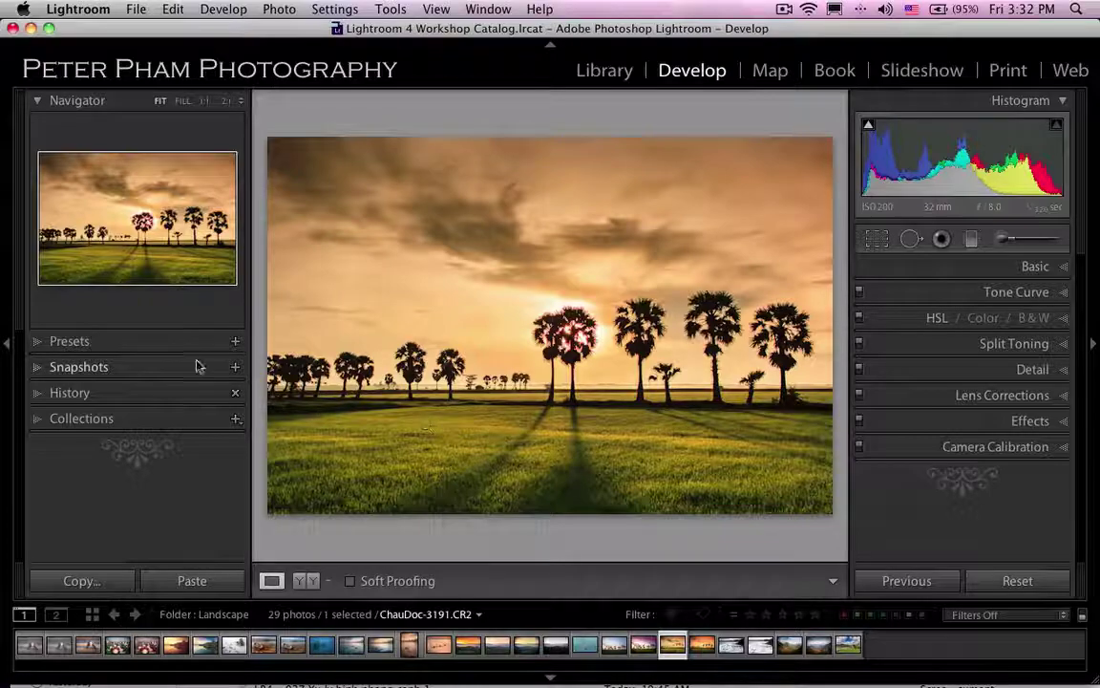
pyautogui.click(6, 341)
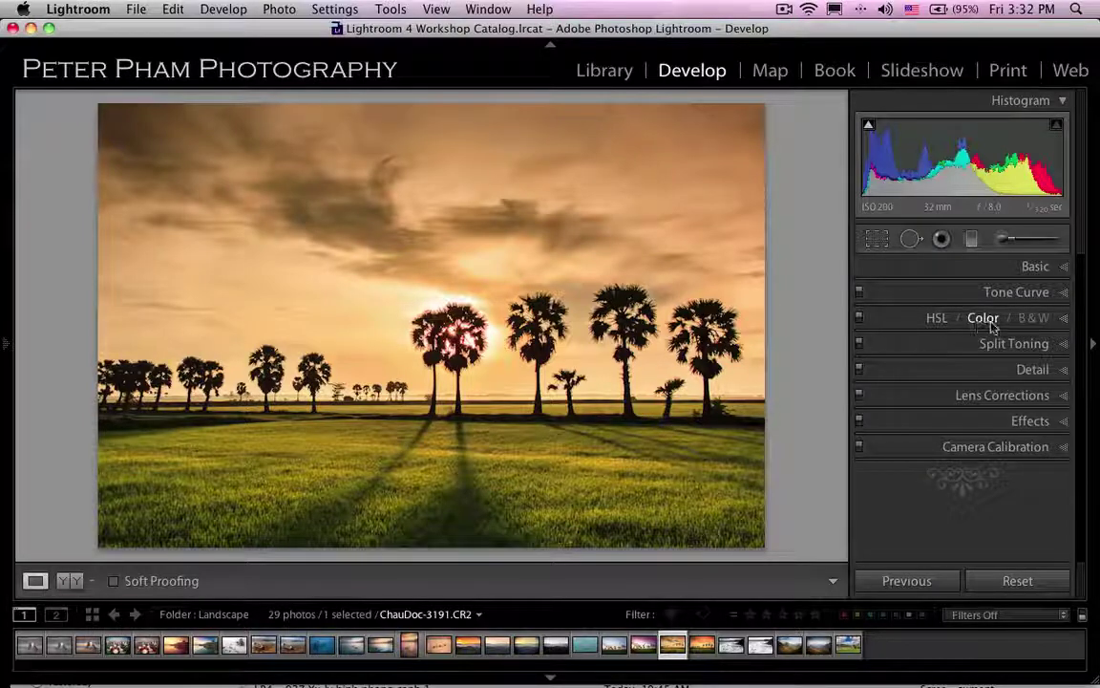
pyautogui.click(1063, 321)
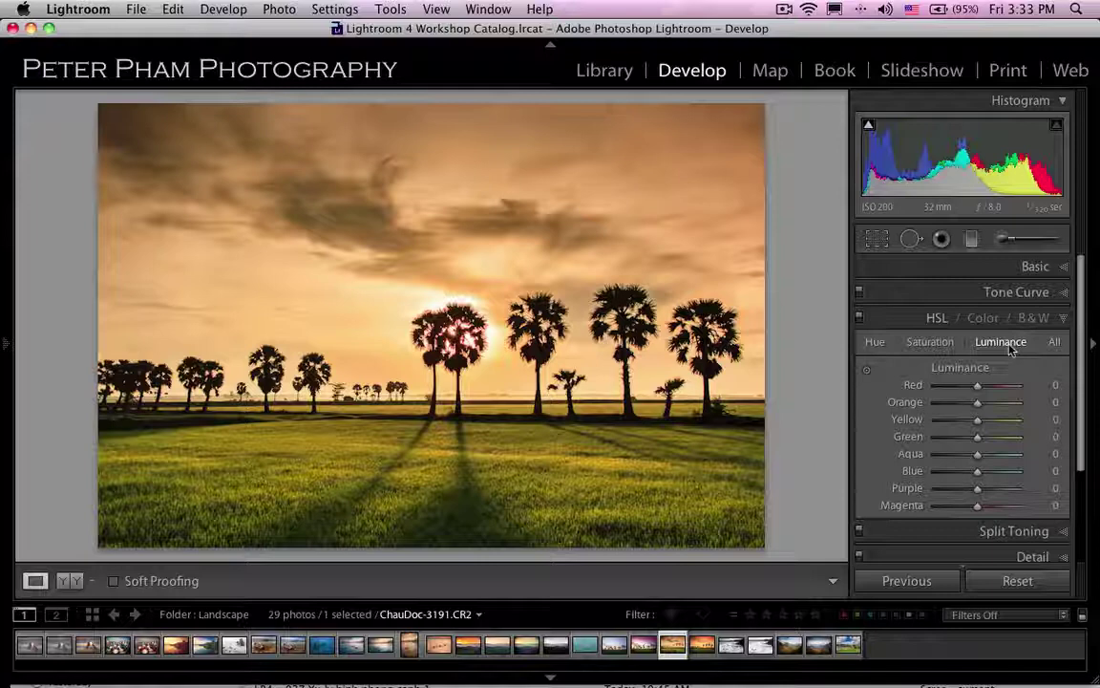
# - Show HSL Saturation values and trial a Green boost, leaving Green at 0
pyautogui.click(873, 344)
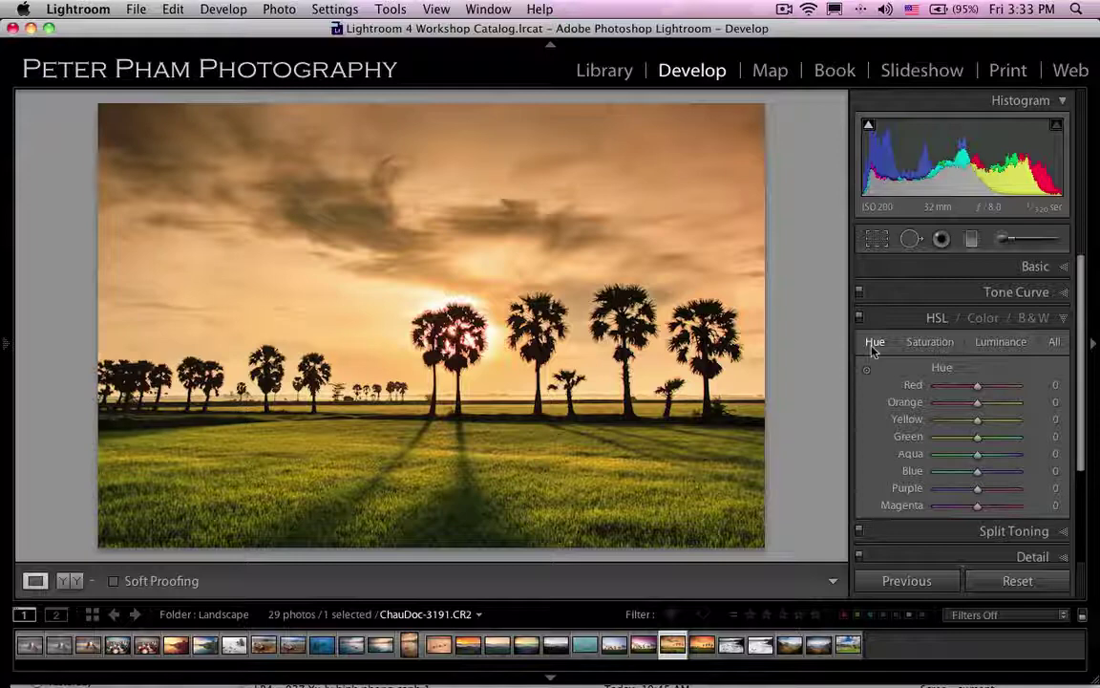
pyautogui.click(927, 351)
pyautogui.click(930, 343)
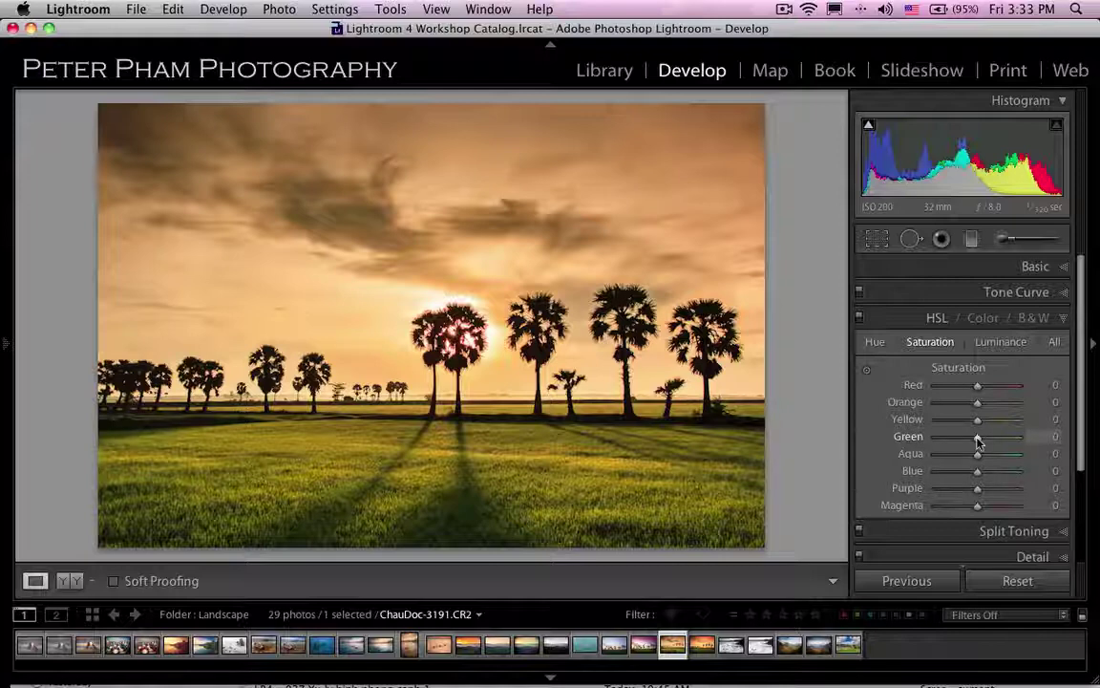
pyautogui.moveTo(978, 441)
pyautogui.mouseDown()
pyautogui.moveTo(1014, 441)
pyautogui.moveTo(1002, 441)
pyautogui.mouseUp()
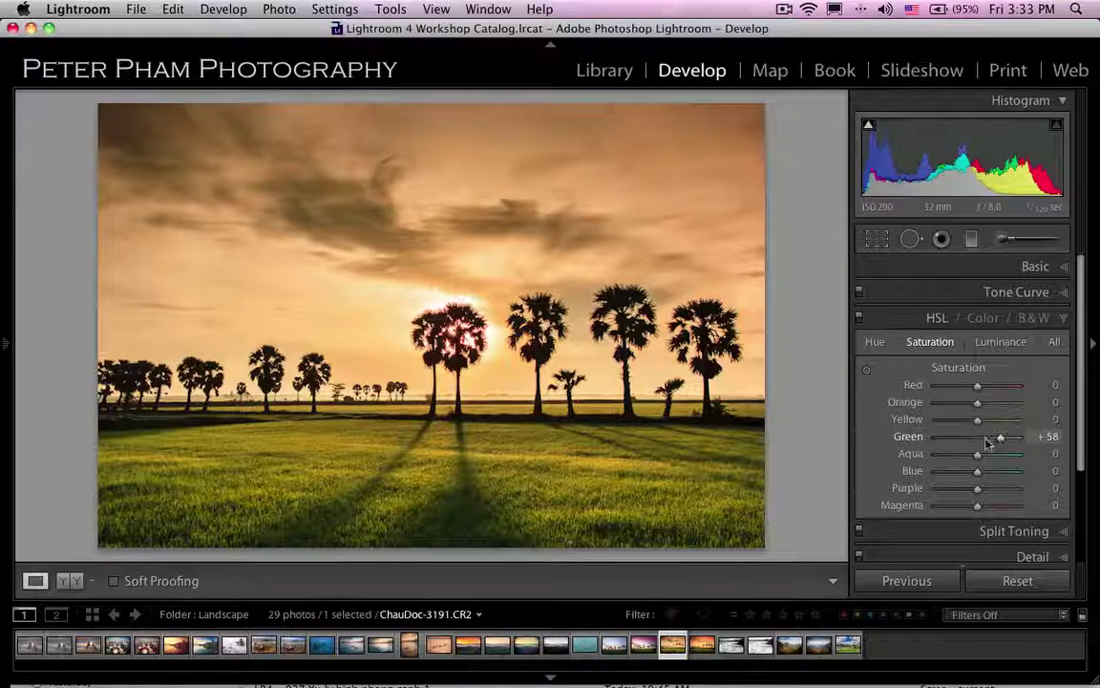
pyautogui.moveTo(1000, 442); pyautogui.dragTo(977, 443)
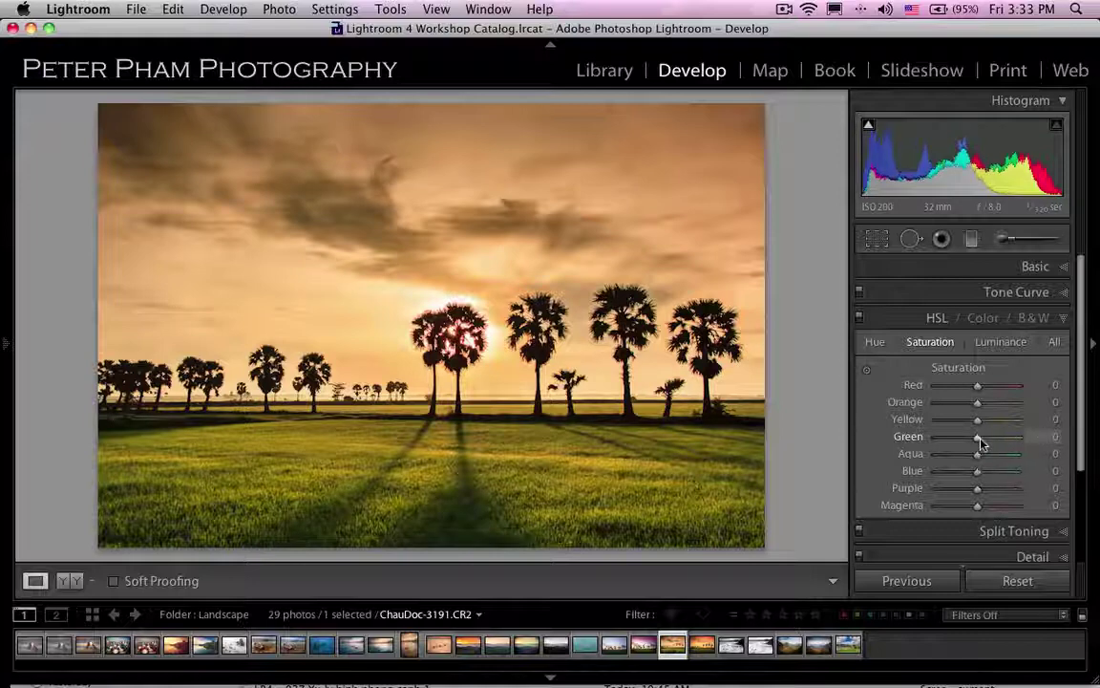
# - Drag on the sunset sky with the targeted saturation tool, reaching Orange +8 and Yellow +32
pyautogui.click(867, 372)
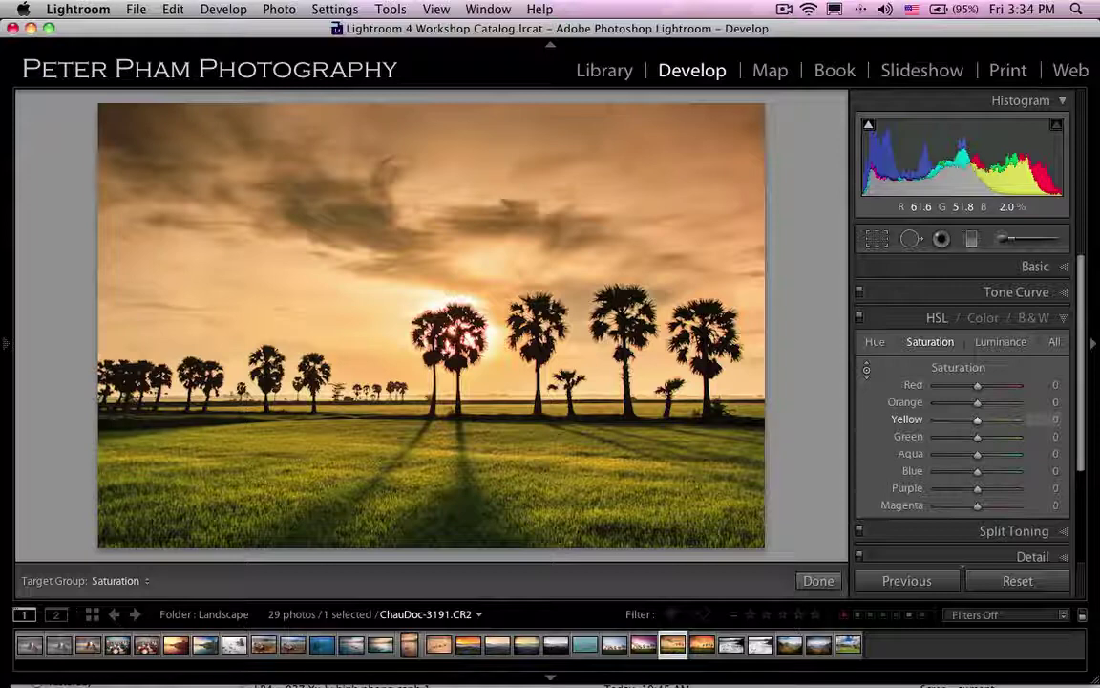
pyautogui.moveTo(298, 410)
pyautogui.mouseDown()
pyautogui.moveTo(260, 410)
pyautogui.moveTo(274, 422)
pyautogui.mouseUp()
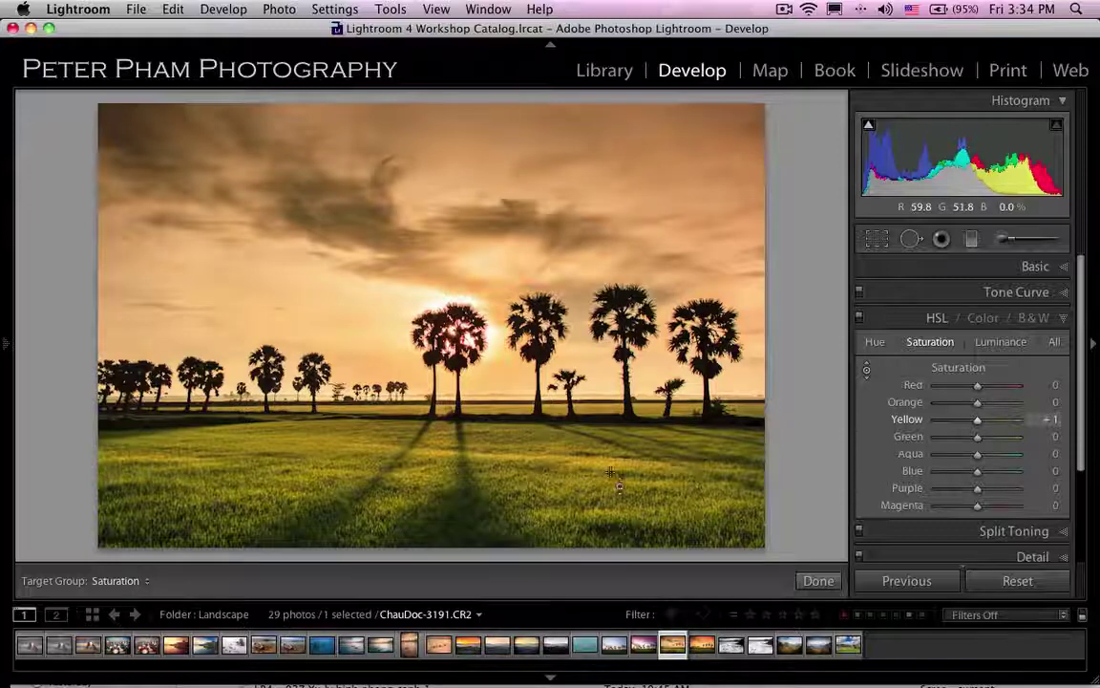
pyautogui.click(865, 372)
pyautogui.click(865, 373)
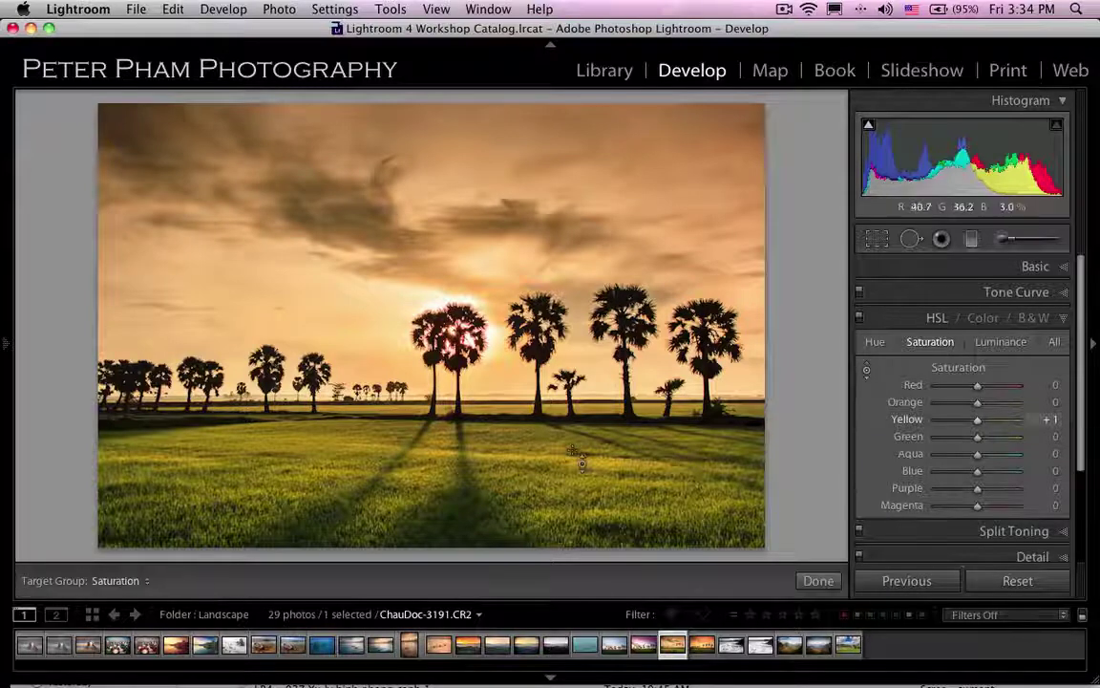
pyautogui.moveTo(449, 229)
pyautogui.mouseDown()
pyautogui.moveTo(449, 286)
pyautogui.moveTo(449, 220)
pyautogui.mouseUp()
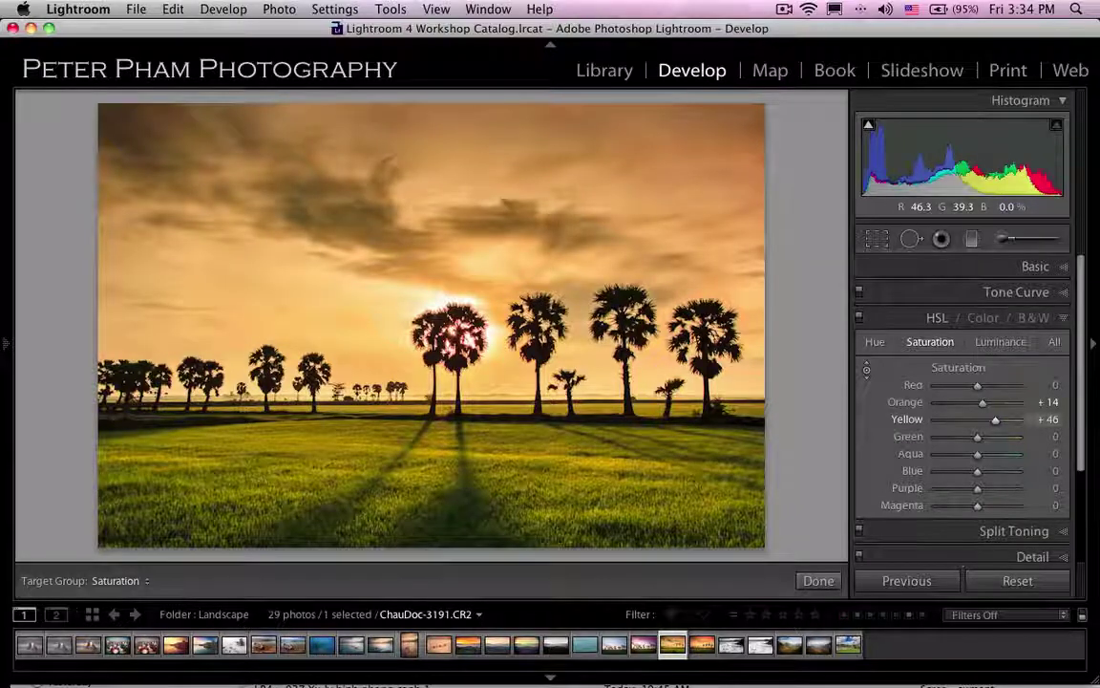
pyautogui.moveTo(449, 220); pyautogui.dragTo(449, 246)
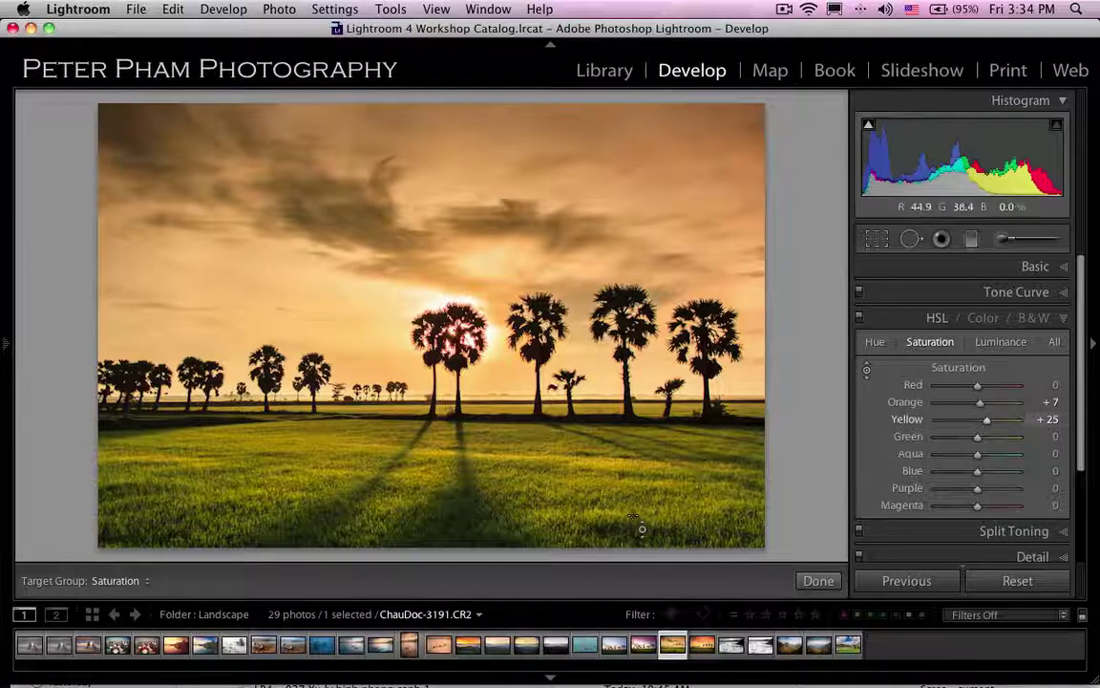
pyautogui.moveTo(638, 520); pyautogui.dragTo(638, 511)
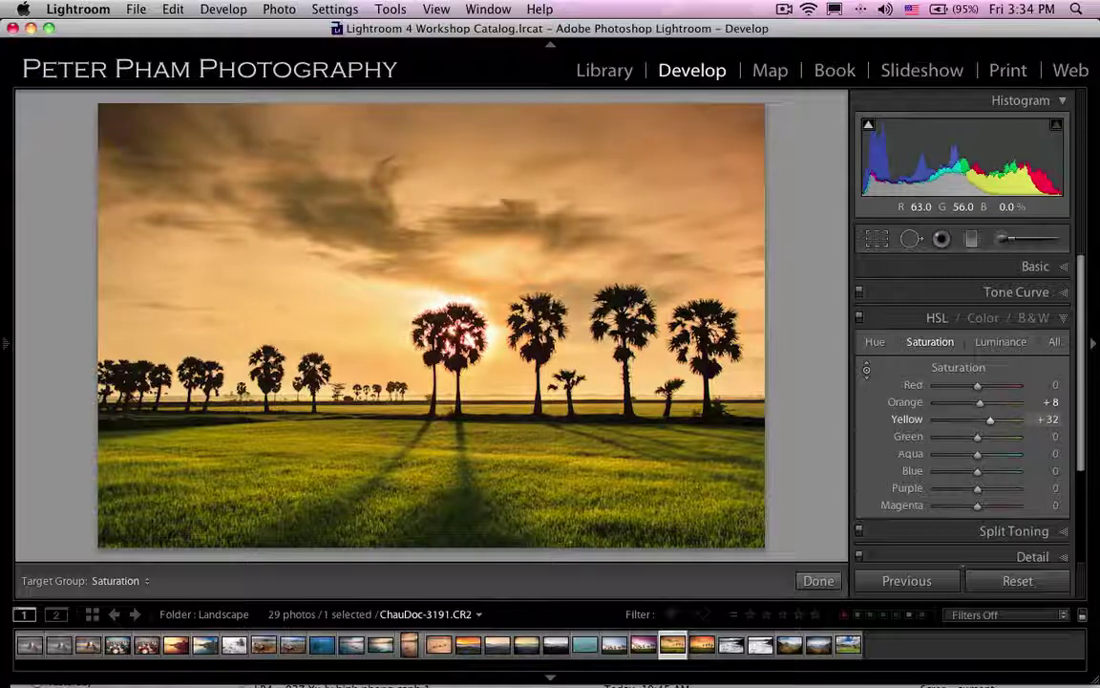
# - Set Green saturation to +26 and Yellow to +16, then collapse the HSL/Color/B&W panel
pyautogui.moveTo(638, 510); pyautogui.dragTo(644, 523)
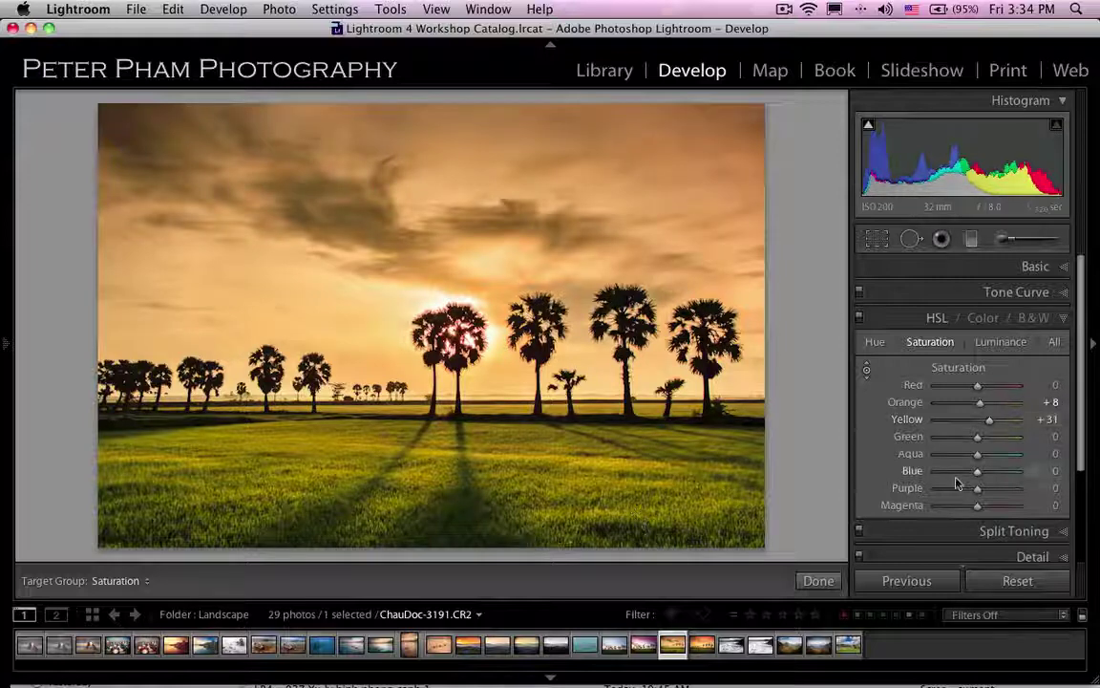
pyautogui.moveTo(982, 444); pyautogui.dragTo(987, 443)
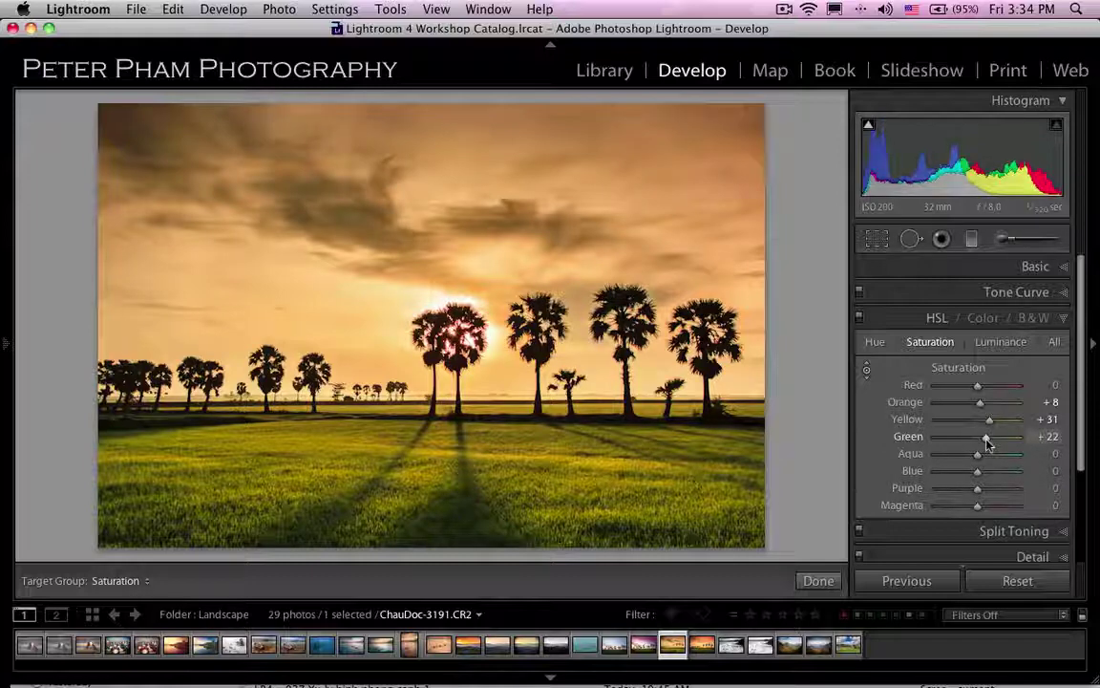
pyautogui.press('Down')
pyautogui.press('Down')
pyautogui.press('Down')
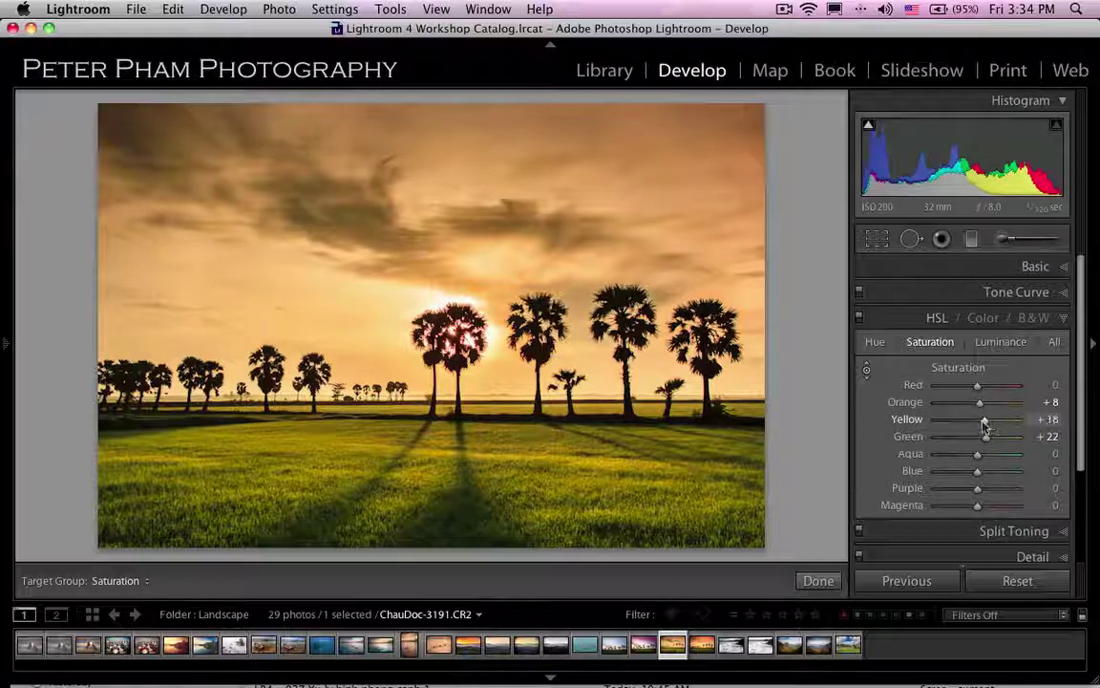
pyautogui.moveTo(987, 441); pyautogui.dragTo(989, 442)
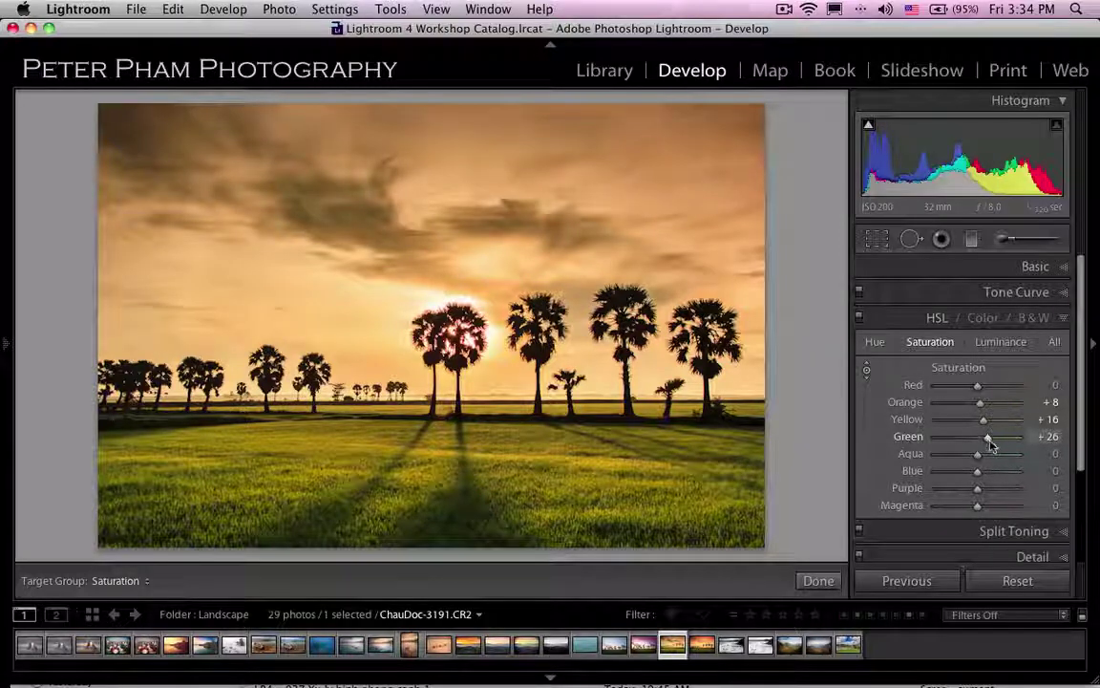
pyautogui.moveTo(989, 442); pyautogui.dragTo(991, 443)
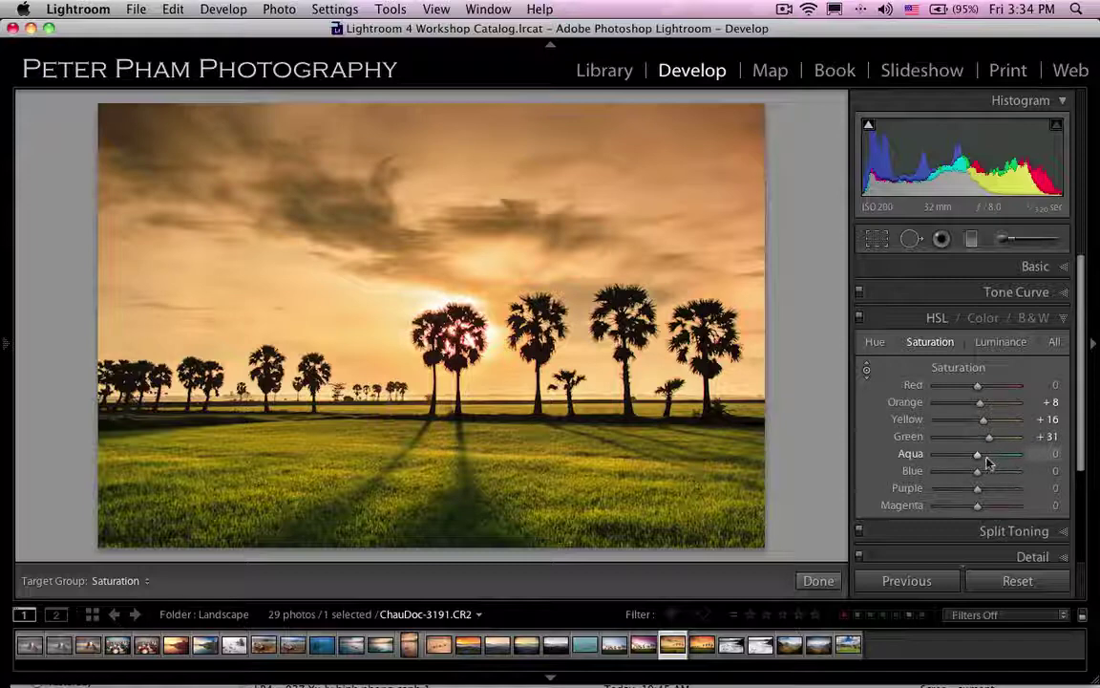
pyautogui.moveTo(990, 437); pyautogui.dragTo(987, 436)
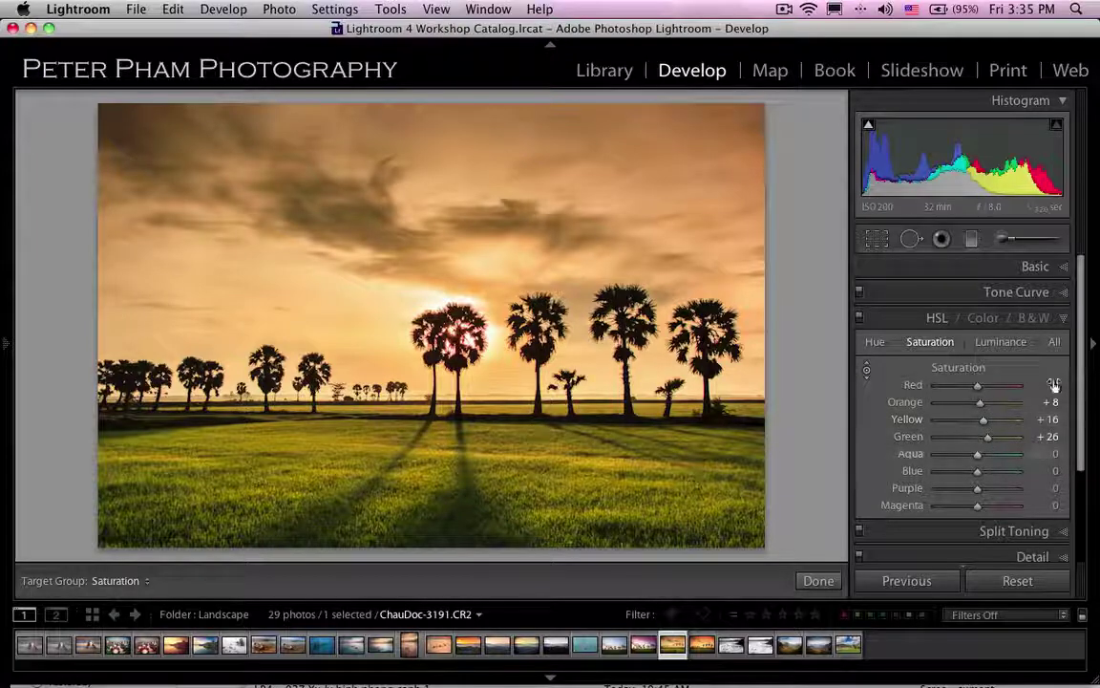
pyautogui.click(1065, 321)
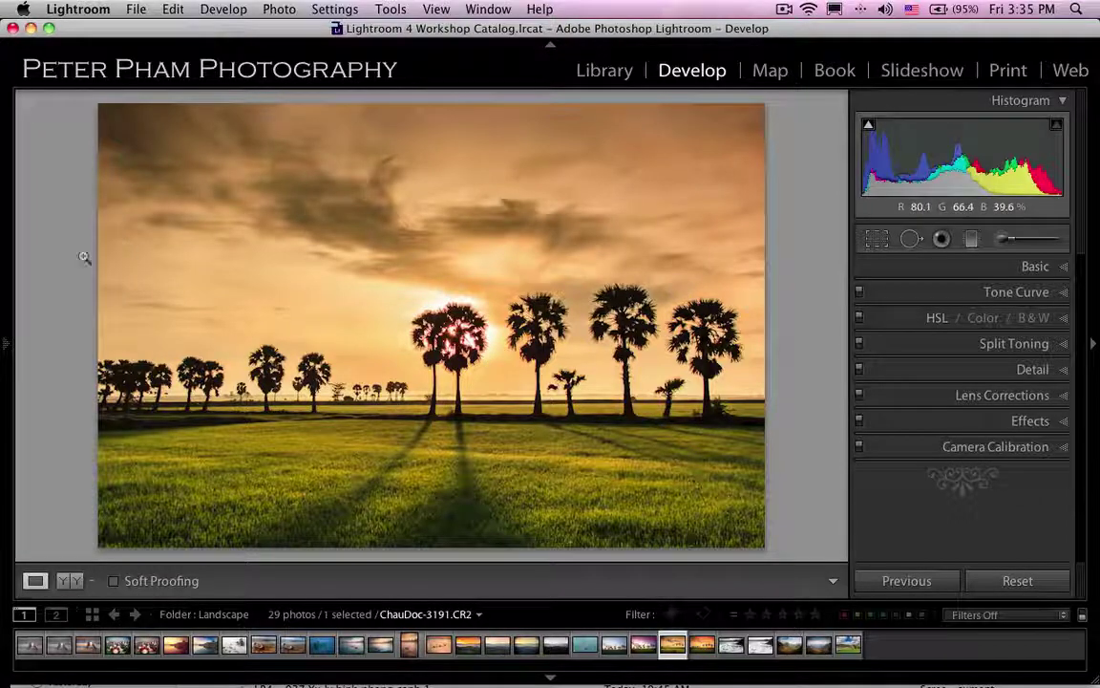
pyautogui.click(8, 330)
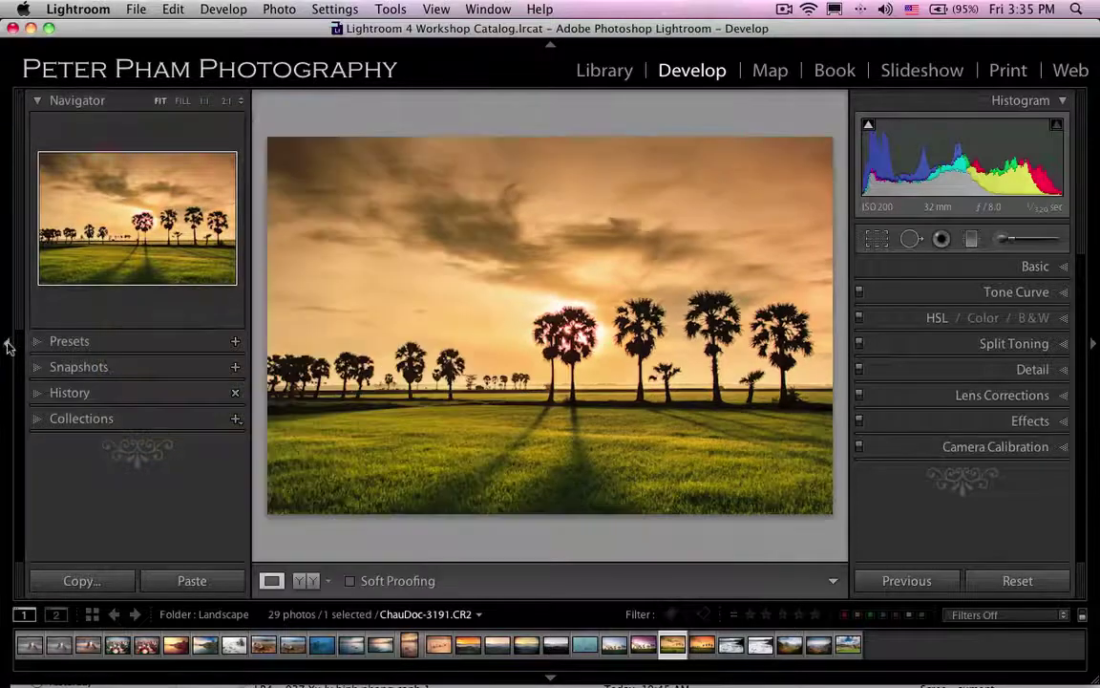
pyautogui.click(228, 105)
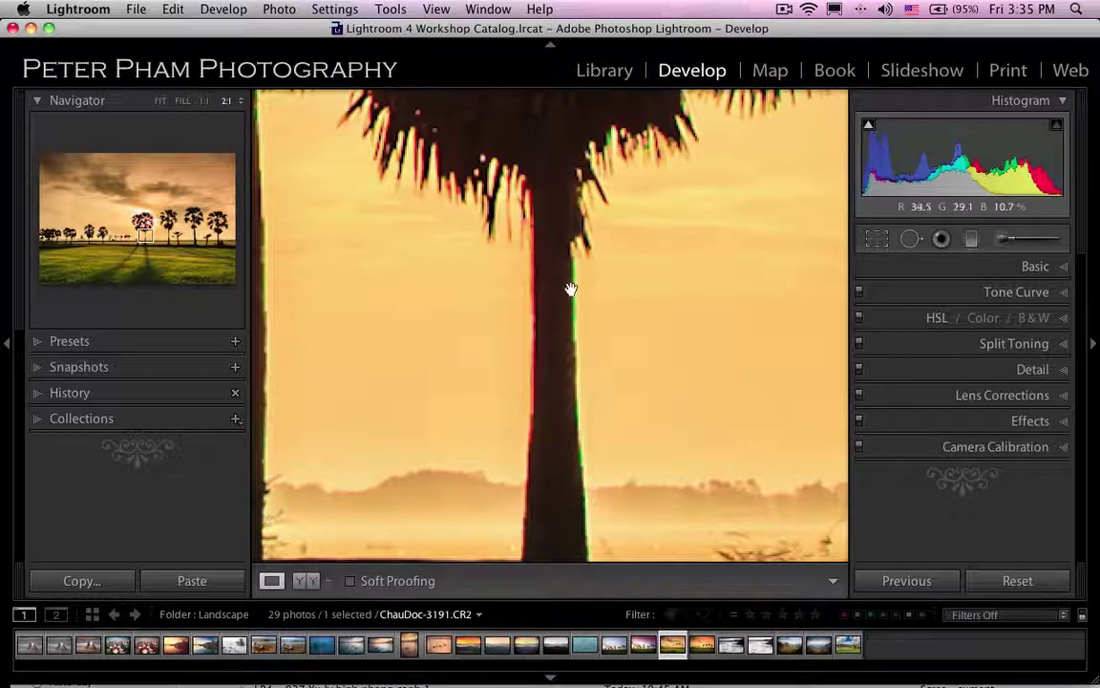
pyautogui.click(7, 341)
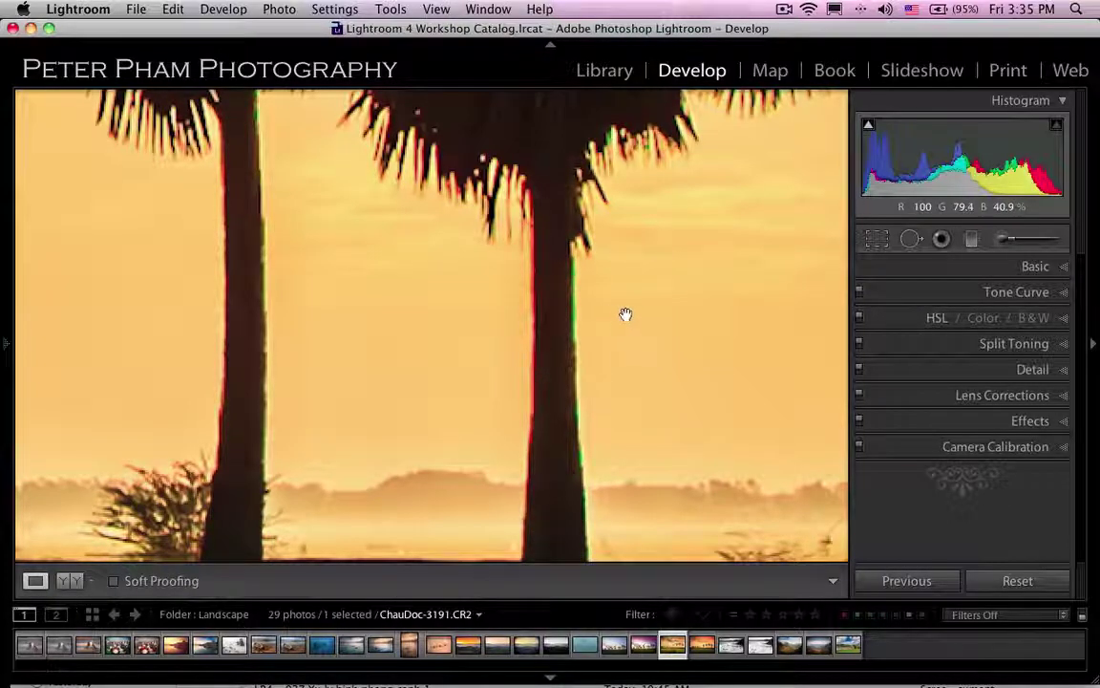
pyautogui.moveTo(600, 263); pyautogui.dragTo(352, 334)
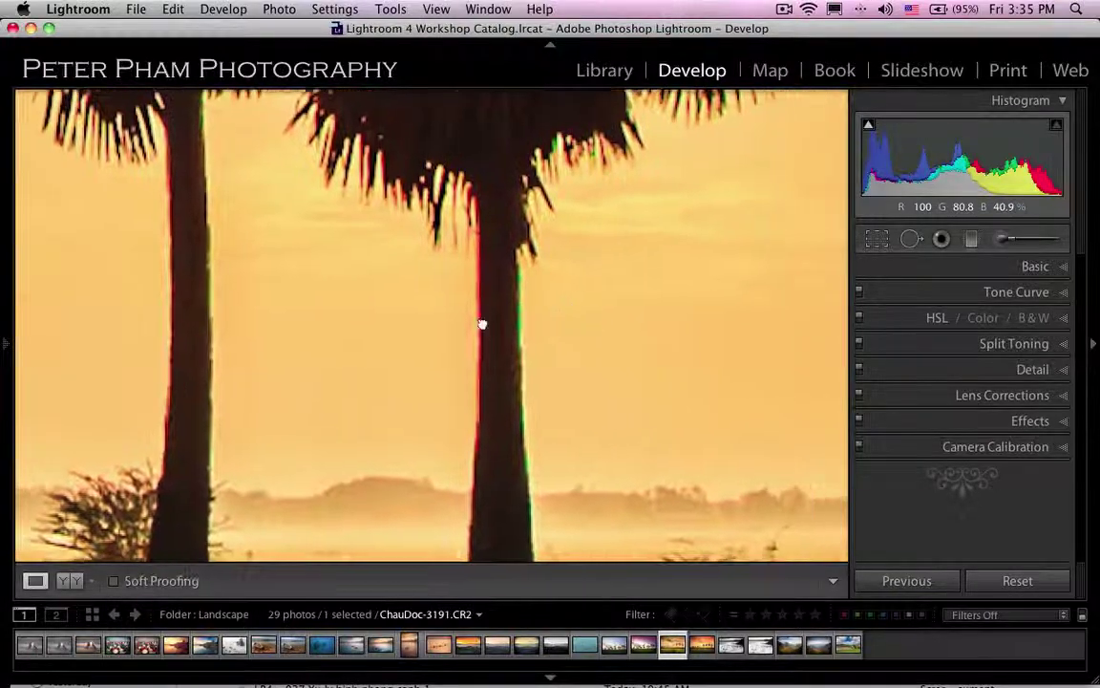
pyautogui.moveTo(742, 197)
pyautogui.mouseDown()
pyautogui.moveTo(680, 203)
pyautogui.moveTo(452, 282)
pyautogui.moveTo(500, 260)
pyautogui.mouseUp()
pyautogui.moveTo(670, 262); pyautogui.dragTo(544, 255)
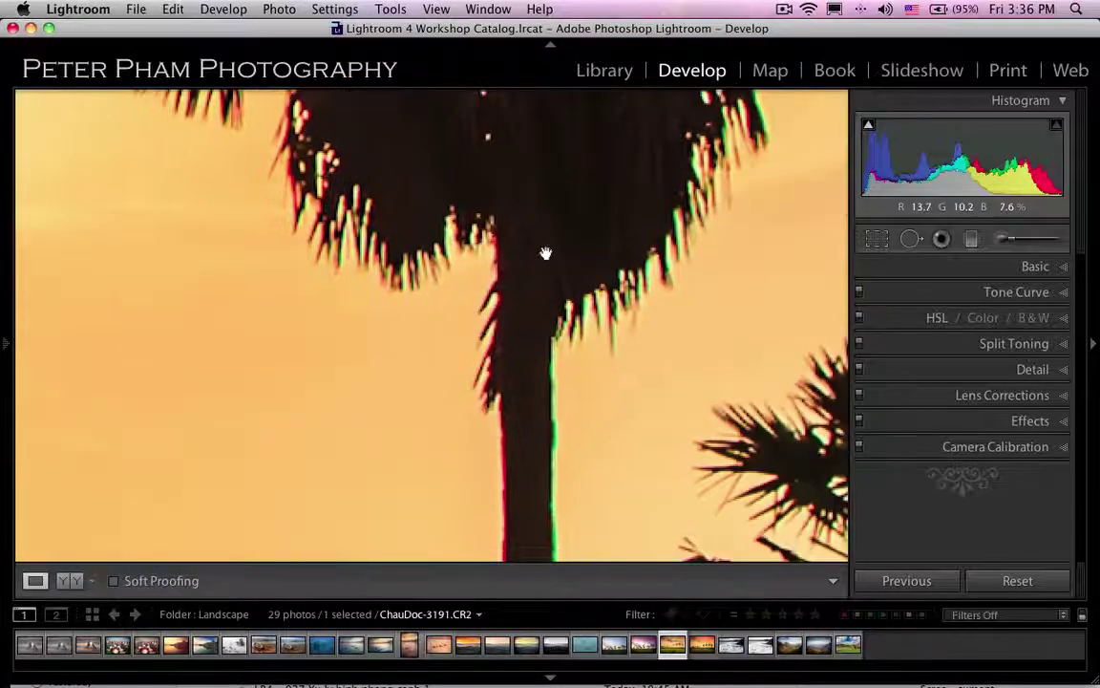
pyautogui.moveTo(604, 331)
pyautogui.mouseDown()
pyautogui.moveTo(590, 280)
pyautogui.moveTo(562, 285)
pyautogui.moveTo(563, 352)
pyautogui.moveTo(585, 314)
pyautogui.moveTo(344, 313)
pyautogui.moveTo(530, 317)
pyautogui.mouseUp()
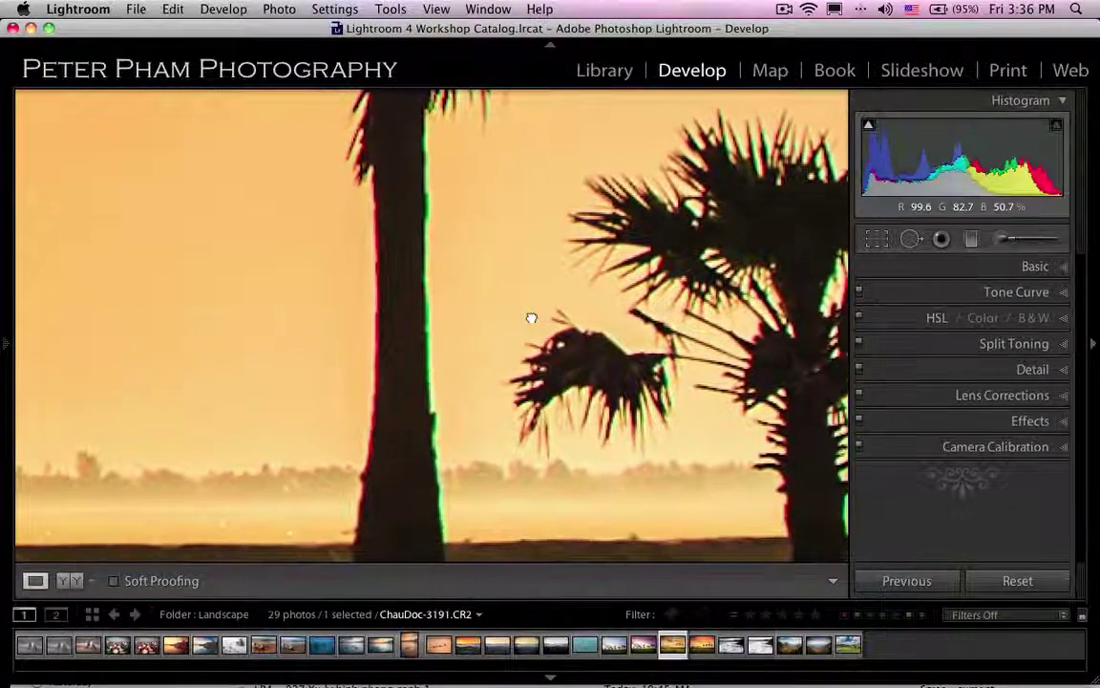
pyautogui.moveTo(285, 356)
pyautogui.mouseDown()
pyautogui.moveTo(520, 293)
pyautogui.moveTo(393, 284)
pyautogui.moveTo(777, 292)
pyautogui.moveTo(684, 288)
pyautogui.moveTo(444, 314)
pyautogui.moveTo(616, 327)
pyautogui.mouseUp()
pyautogui.moveTo(496, 339)
pyautogui.mouseDown()
pyautogui.moveTo(598, 328)
pyautogui.moveTo(411, 357)
pyautogui.mouseUp()
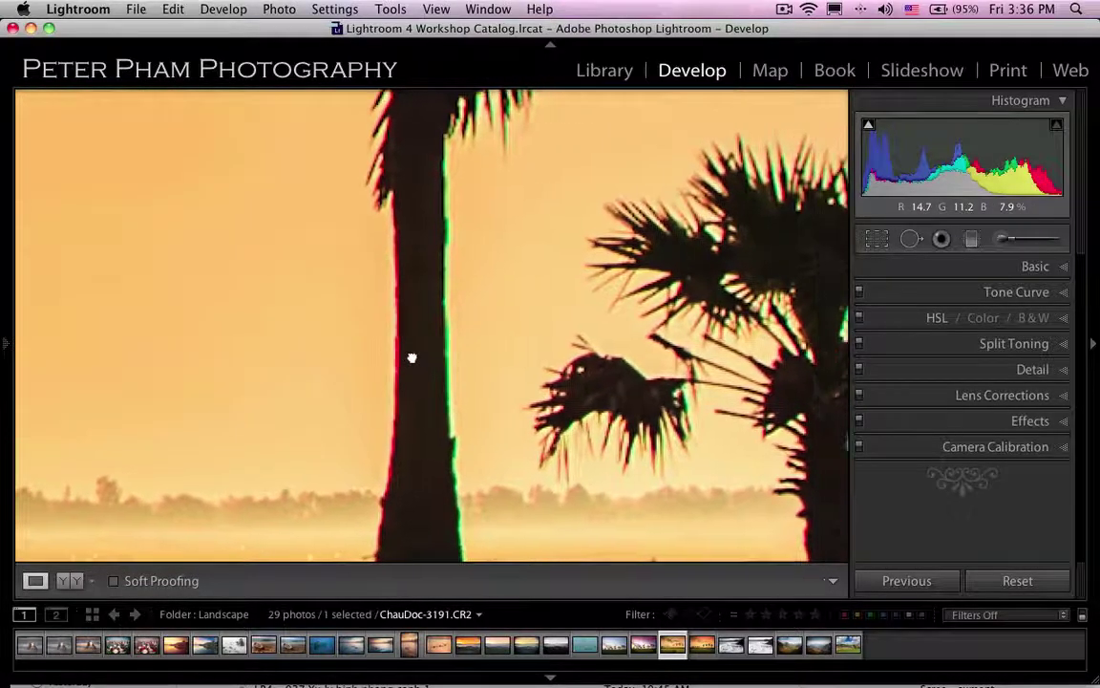
pyautogui.moveTo(537, 334); pyautogui.dragTo(393, 324)
pyautogui.moveTo(528, 315); pyautogui.dragTo(463, 327)
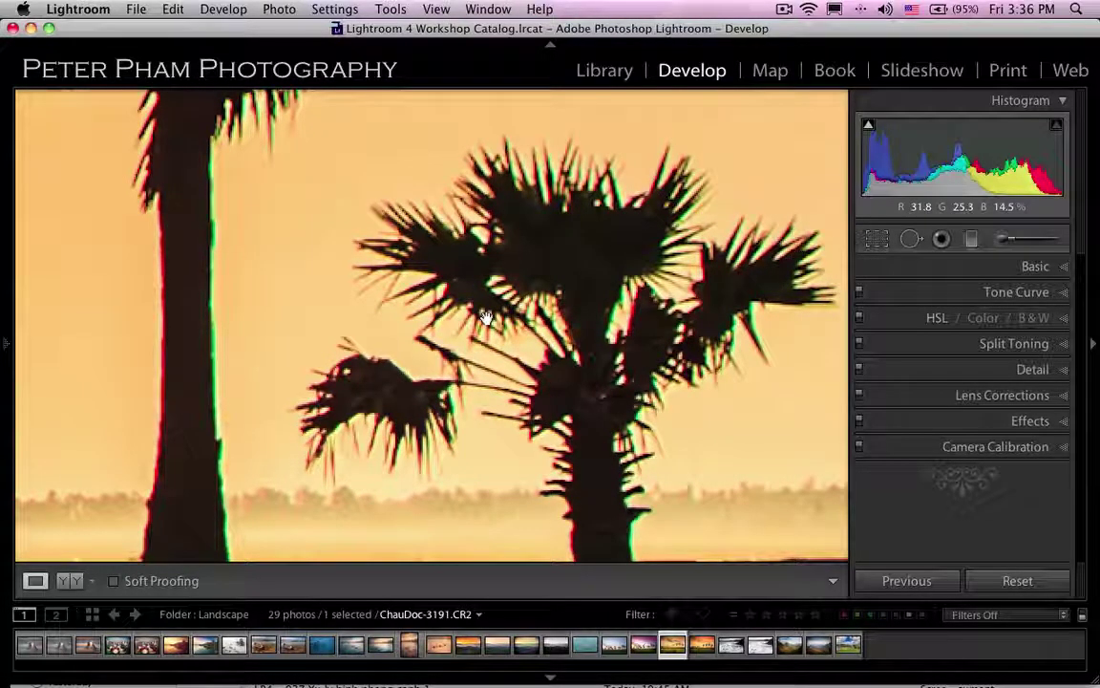
pyautogui.moveTo(545, 318); pyautogui.dragTo(530, 323)
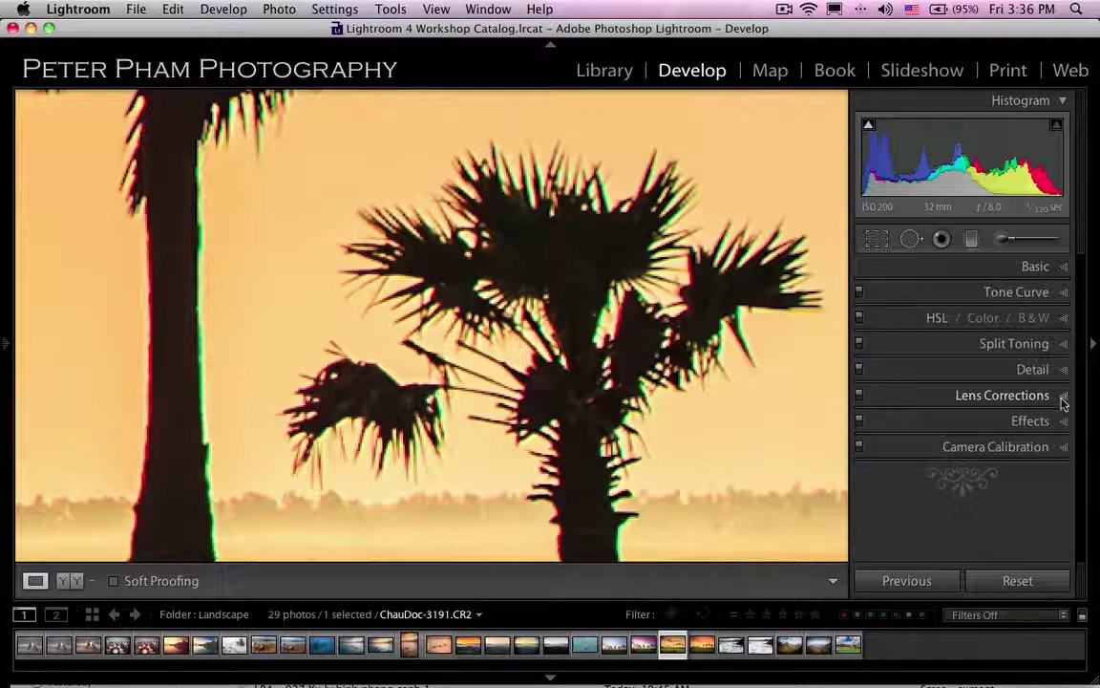
# - Enable Remove Chromatic Aberration in Lens Corrections' Color tab, toggling it off and on to compare
pyautogui.click(1053, 398)
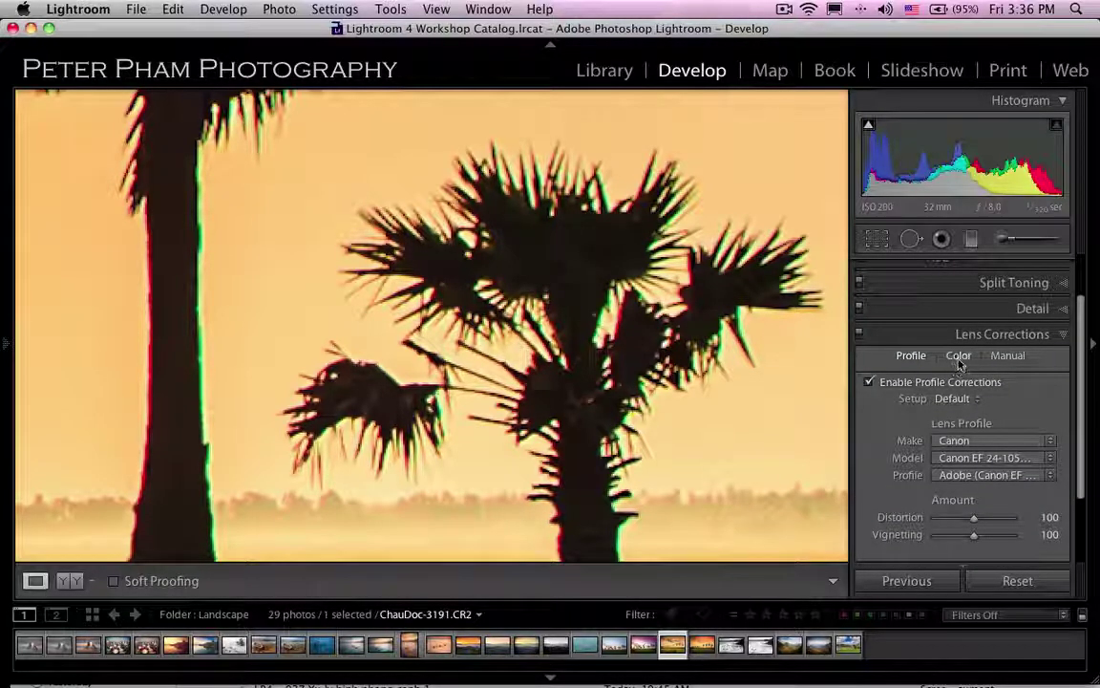
pyautogui.click(959, 363)
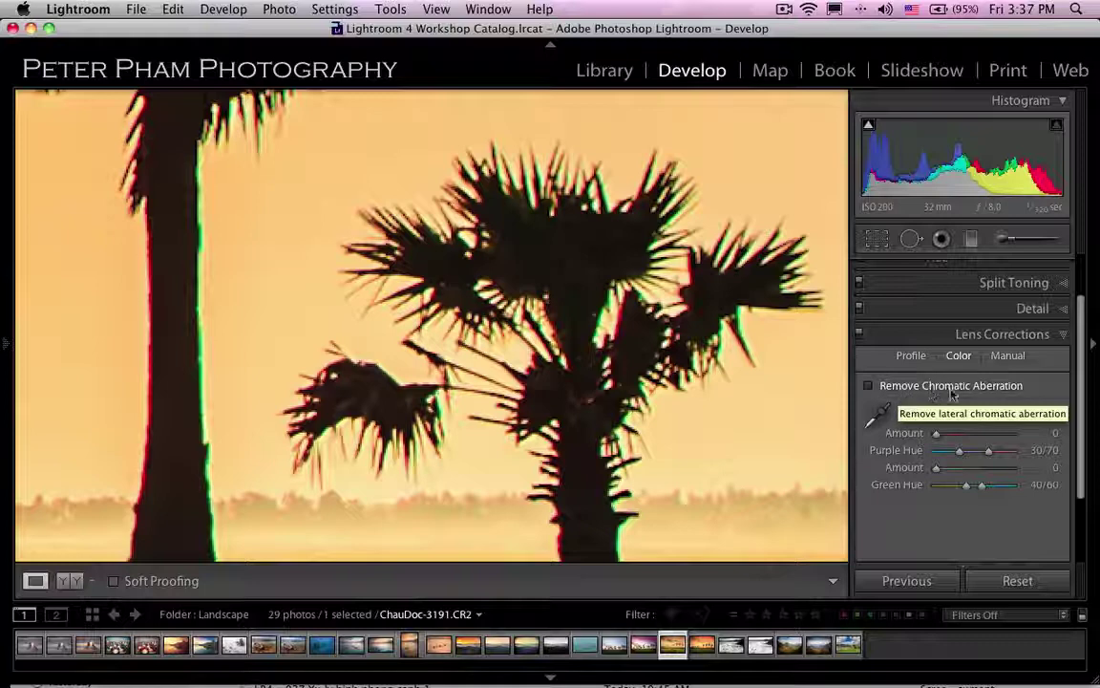
pyautogui.click(870, 386)
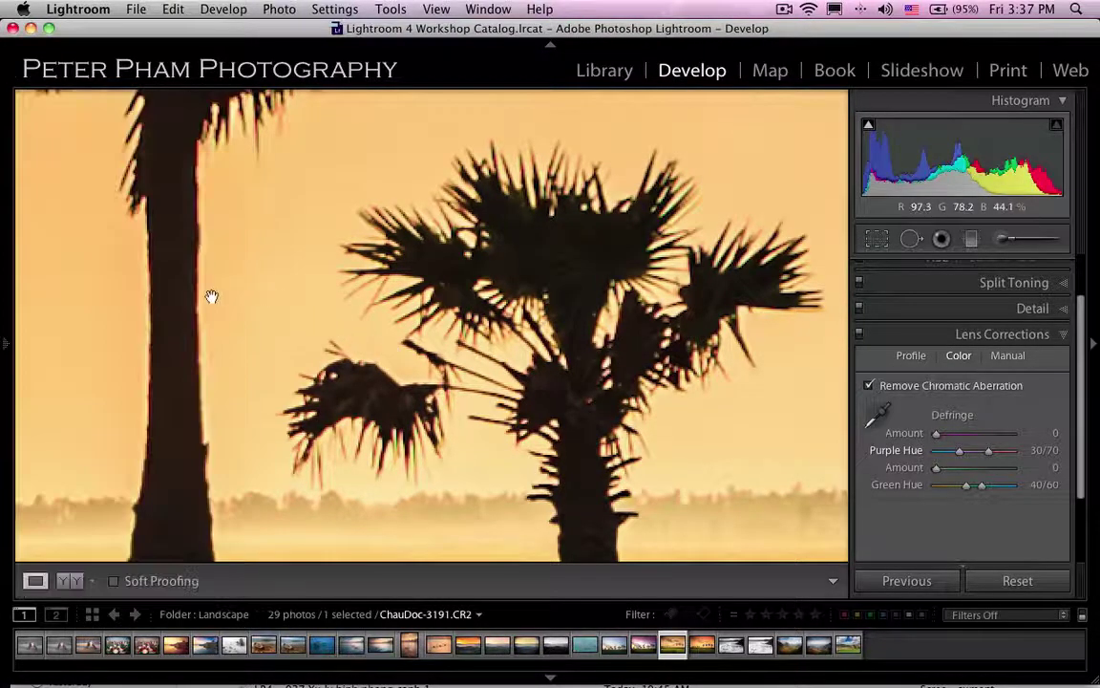
pyautogui.click(869, 386)
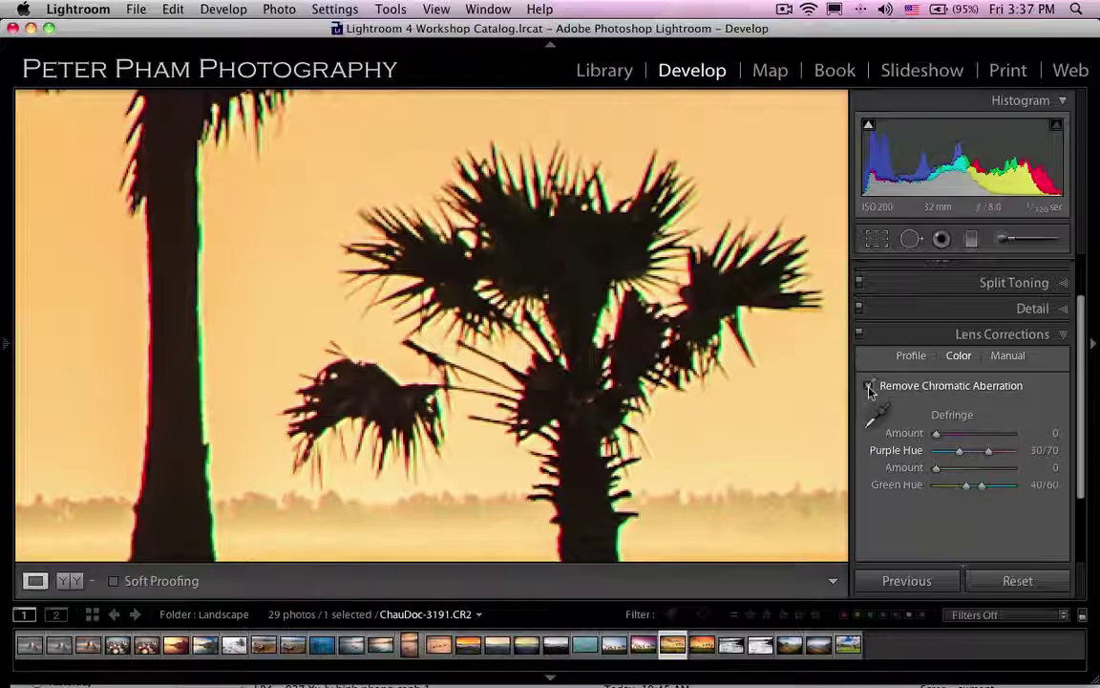
pyautogui.click(869, 386)
# - Zoom into the palm trunks to compare fringe removal, then fit the whole photo in view
pyautogui.click(657, 339)
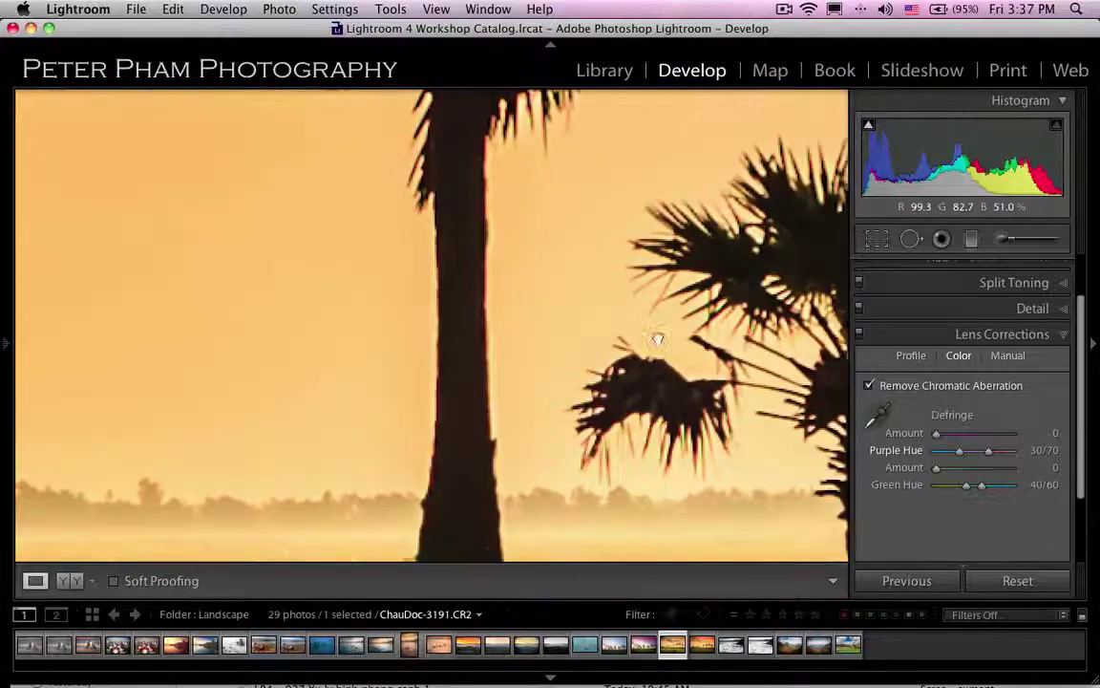
pyautogui.moveTo(356, 324)
pyautogui.mouseDown()
pyautogui.moveTo(573, 343)
pyautogui.moveTo(351, 363)
pyautogui.moveTo(530, 309)
pyautogui.moveTo(471, 315)
pyautogui.moveTo(522, 273)
pyautogui.mouseUp()
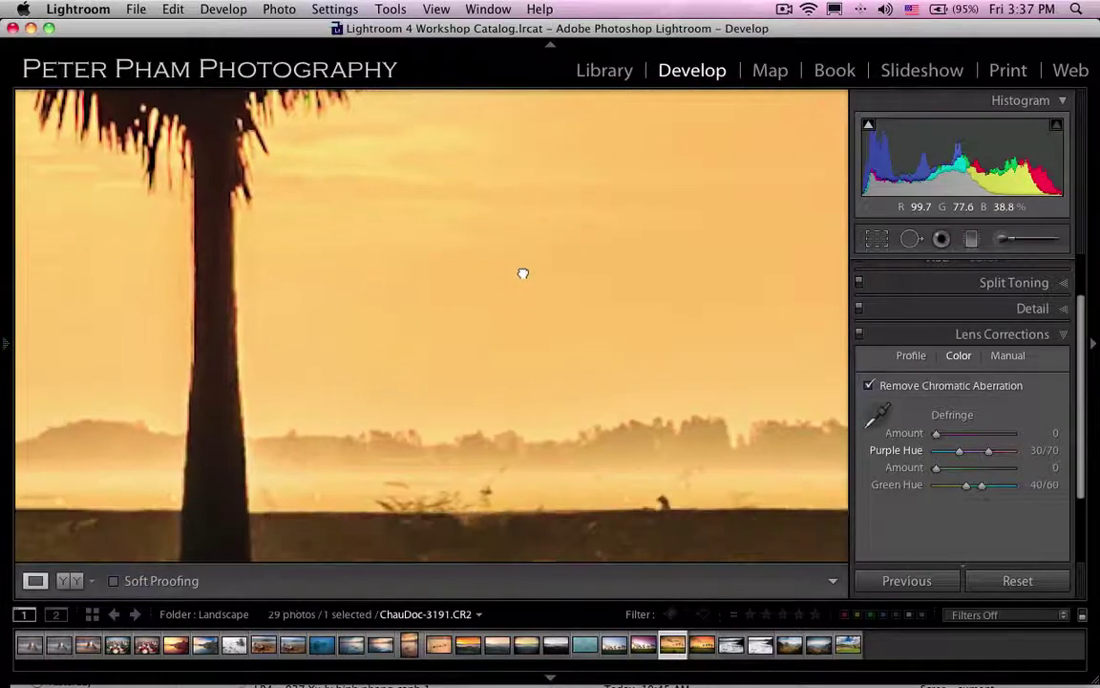
pyautogui.moveTo(366, 285)
pyautogui.mouseDown()
pyautogui.moveTo(543, 295)
pyautogui.moveTo(549, 335)
pyautogui.mouseUp()
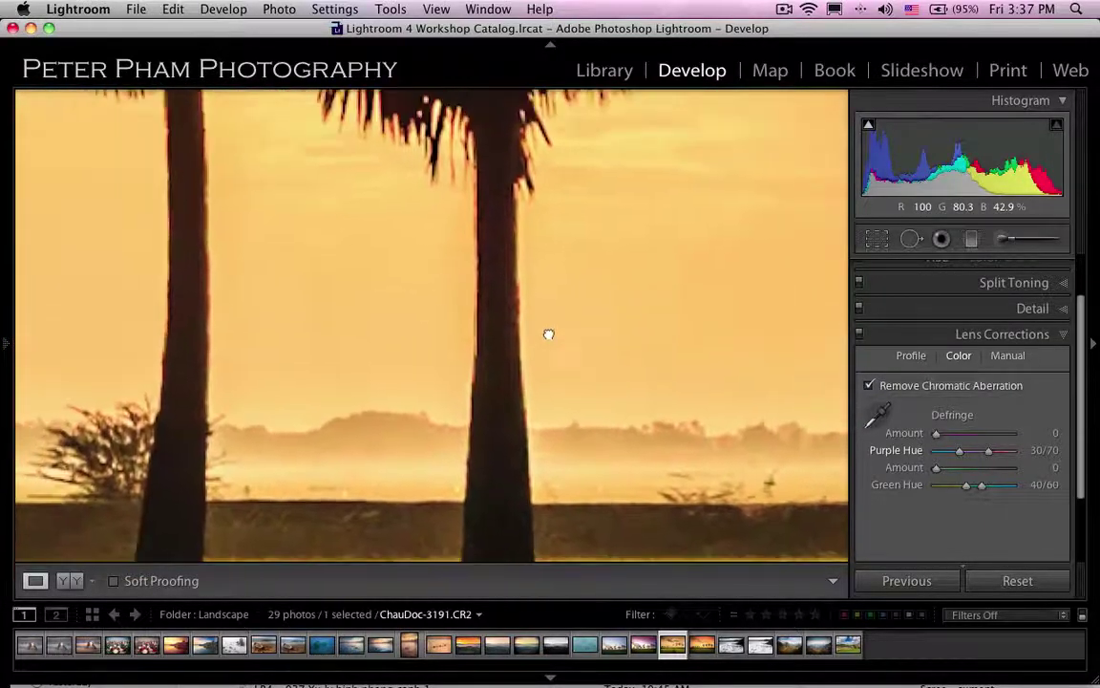
pyautogui.click(869, 385)
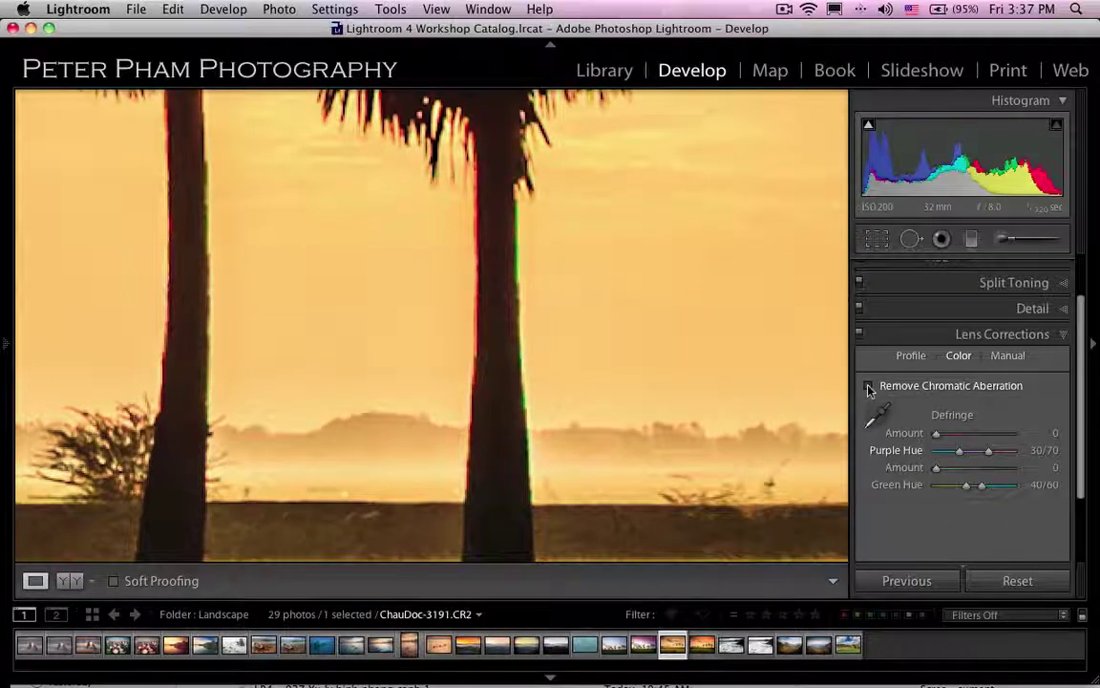
pyautogui.click(869, 385)
pyautogui.moveTo(619, 305)
pyautogui.mouseDown()
pyautogui.moveTo(581, 361)
pyautogui.moveTo(421, 363)
pyautogui.mouseUp()
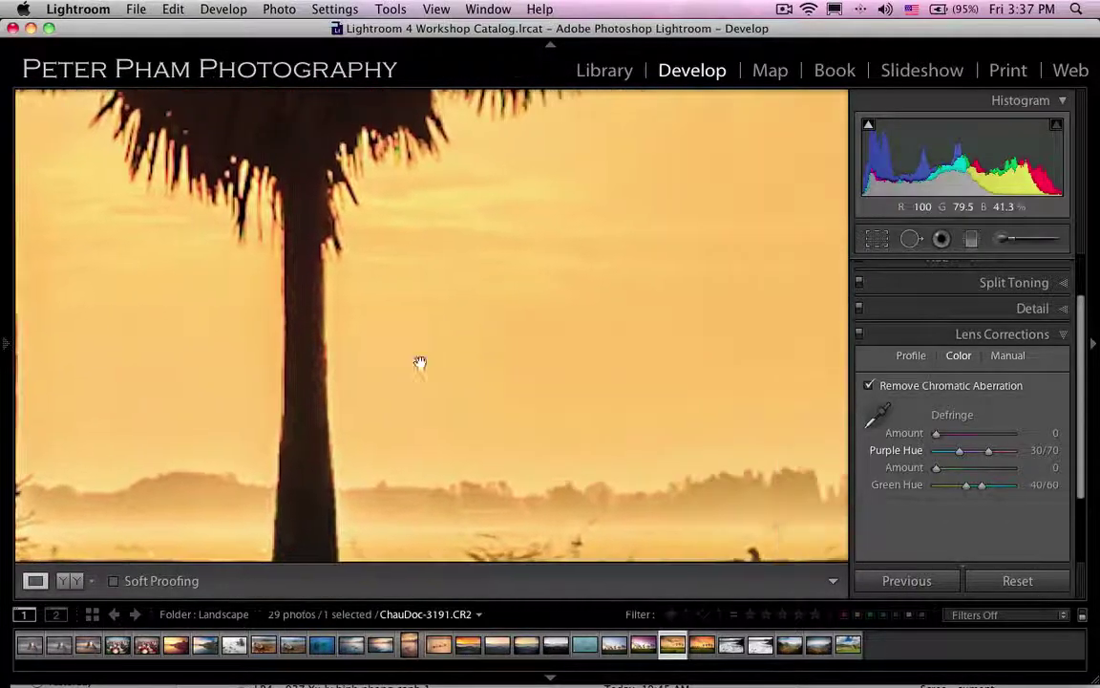
pyautogui.moveTo(297, 345)
pyautogui.mouseDown()
pyautogui.moveTo(457, 297)
pyautogui.moveTo(567, 335)
pyautogui.moveTo(268, 346)
pyautogui.mouseUp()
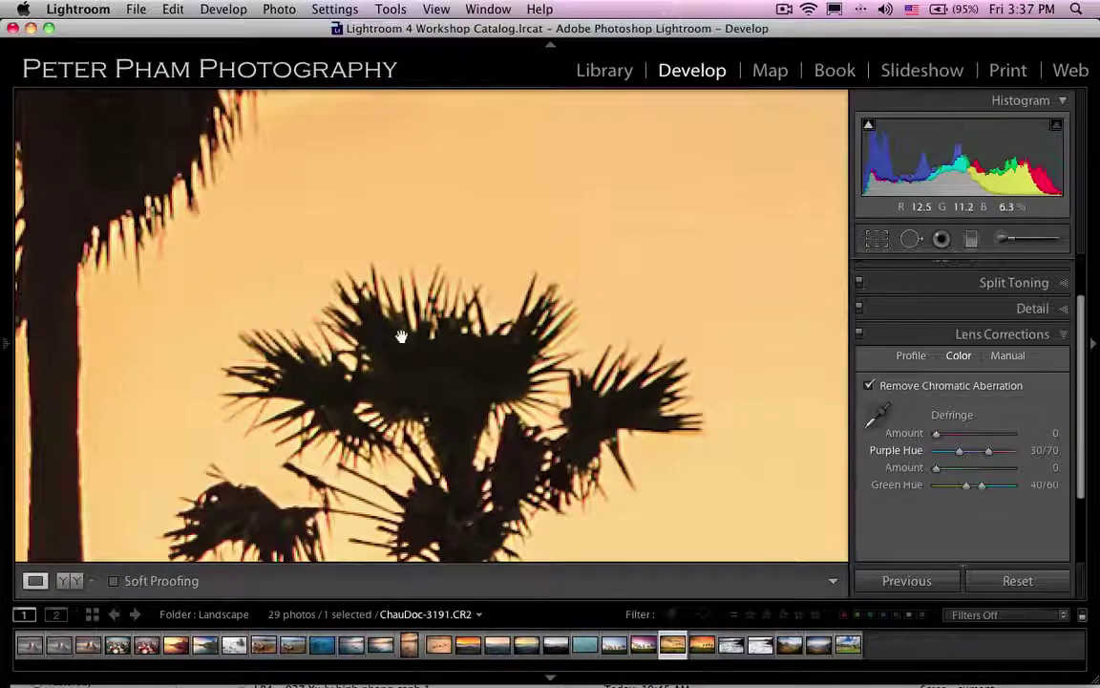
pyautogui.moveTo(368, 307); pyautogui.dragTo(499, 319)
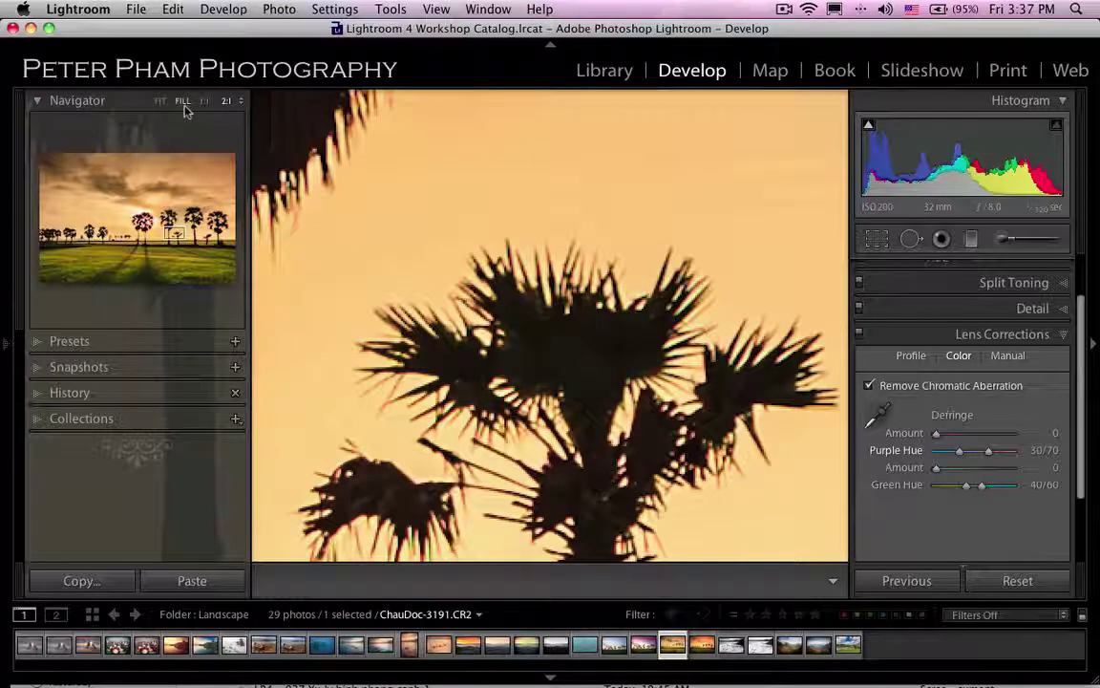
pyautogui.click(160, 101)
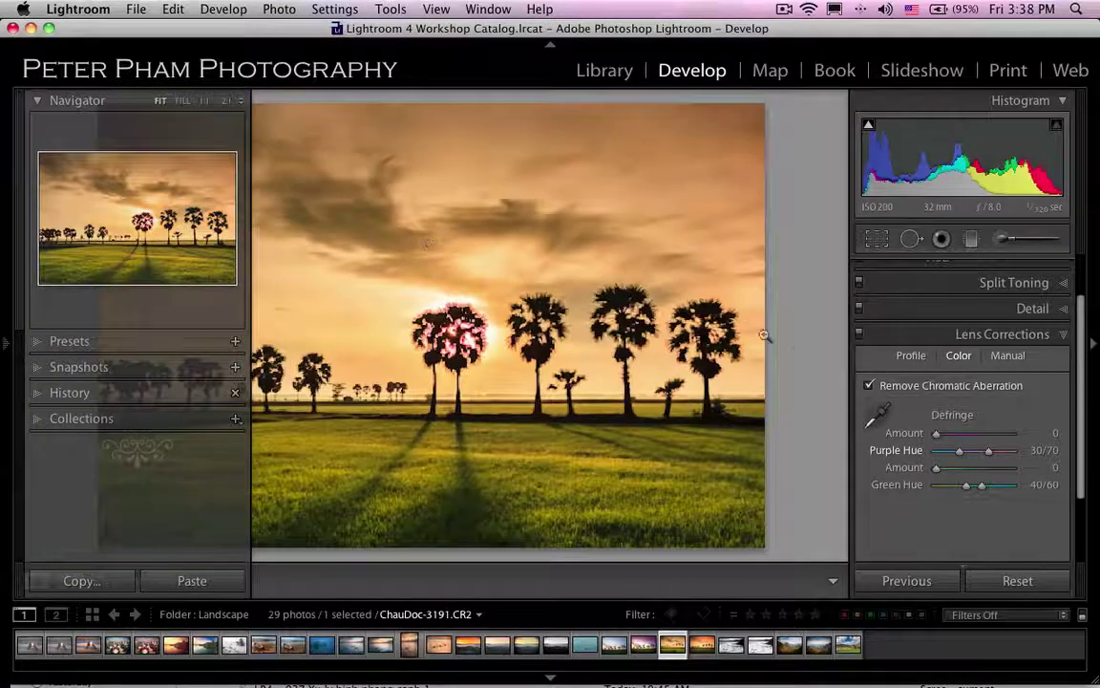
# - Collapse Lens Corrections and cycle the camera and exposure info overlay before hiding it
pyautogui.click(1061, 336)
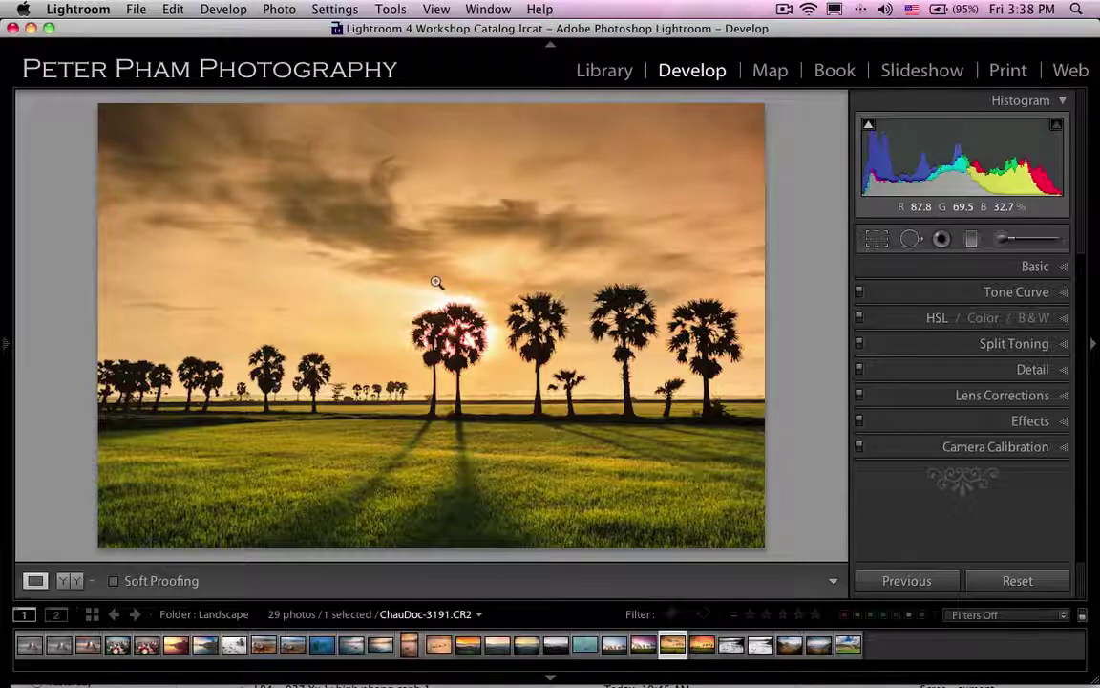
pyautogui.press('i')
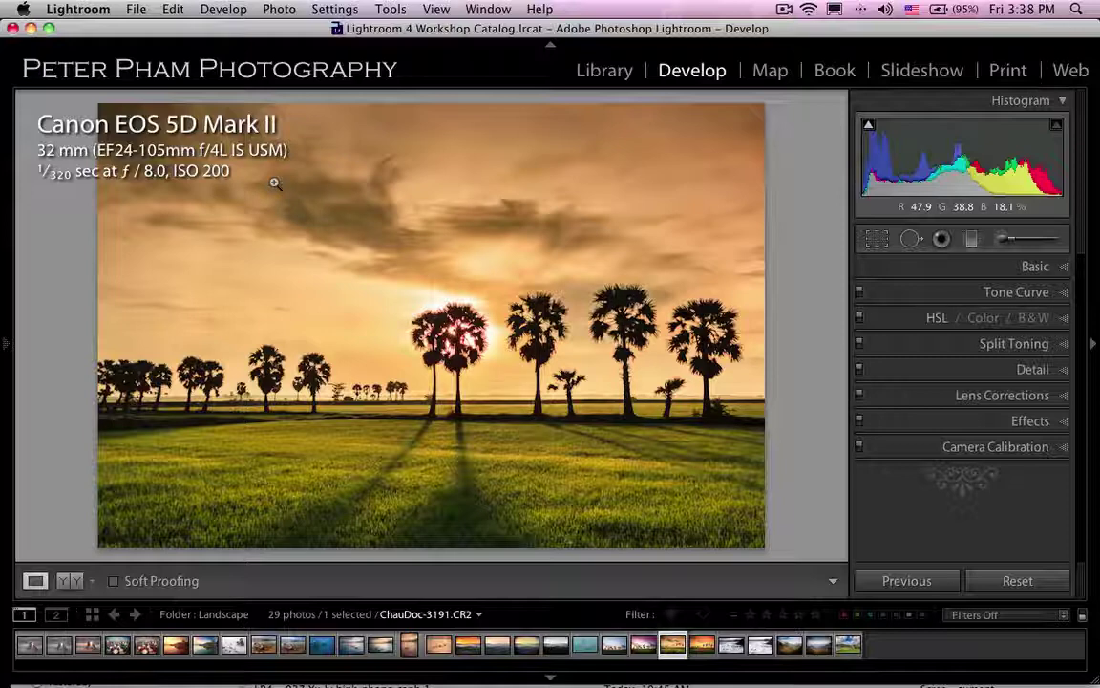
pyautogui.press('i')
pyautogui.press('i')
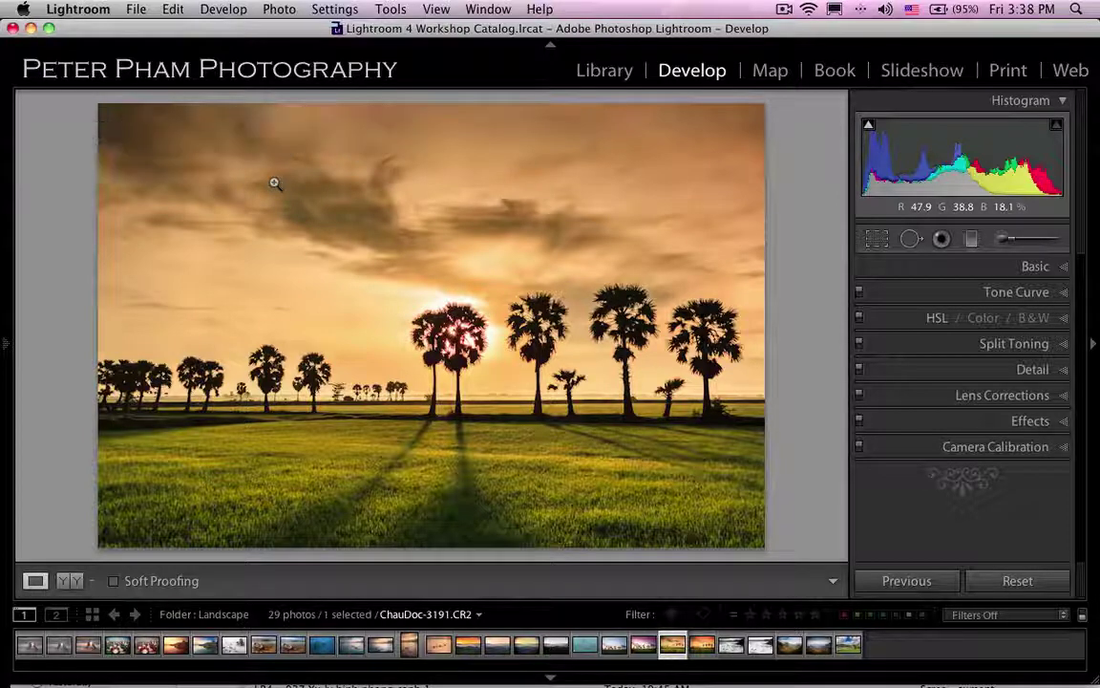
# - Expand the Detail panel to reveal Sharpening (Amount 25, Radius 1.0) and Noise Reduction sliders
pyautogui.click(1057, 377)
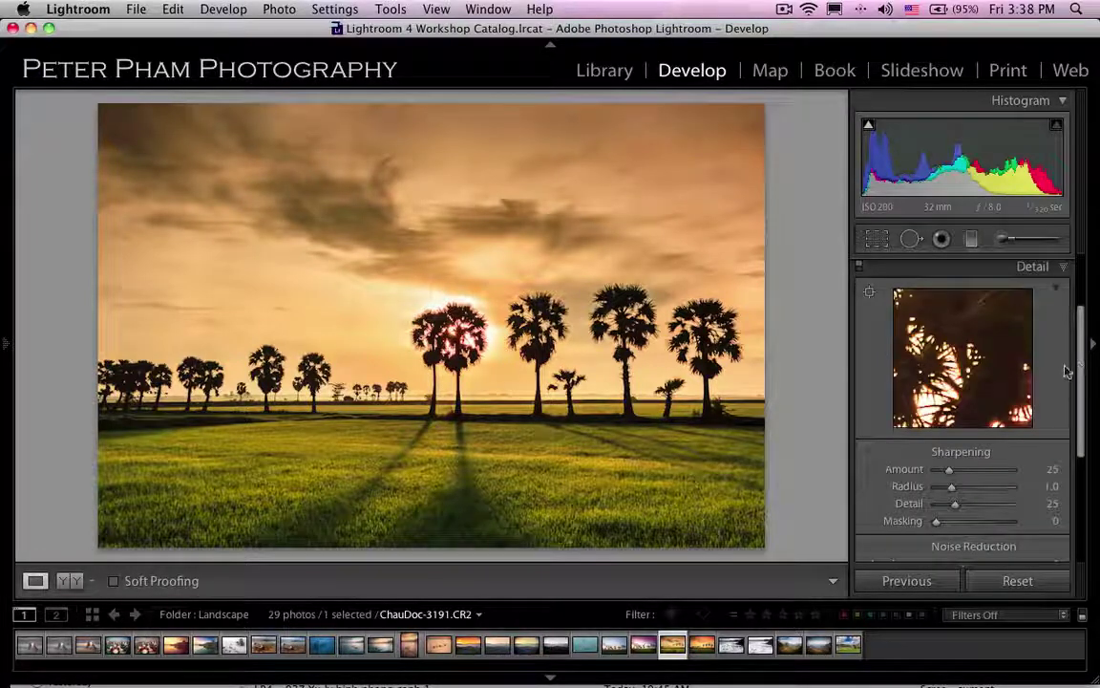
pyautogui.scroll(-1, 1081, 382)
pyautogui.moveTo(1081, 382); pyautogui.dragTo(1080, 428)
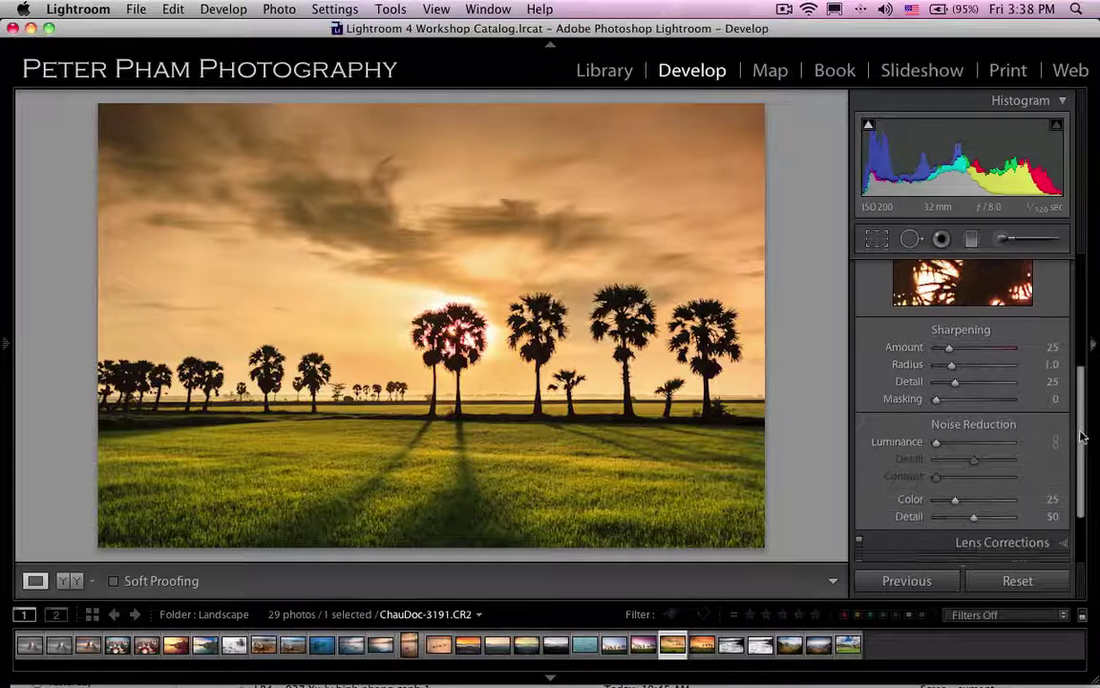
pyautogui.scroll(2, 1080, 428)
pyautogui.scroll(-2, 1080, 428)
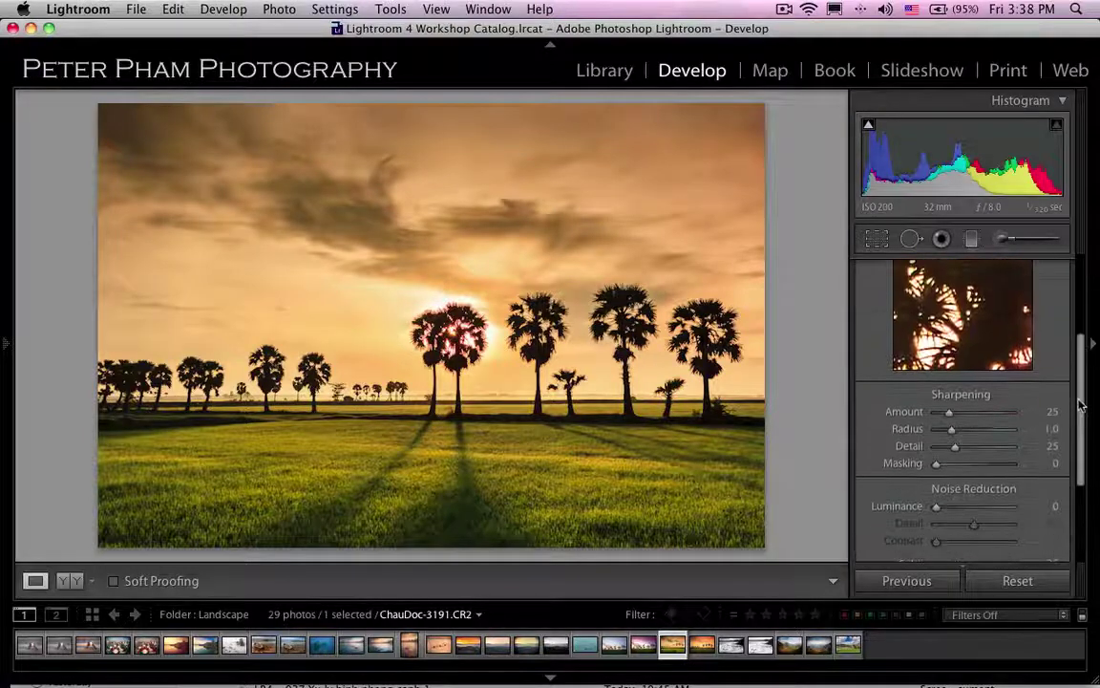
pyautogui.moveTo(1080, 429); pyautogui.dragTo(1080, 442)
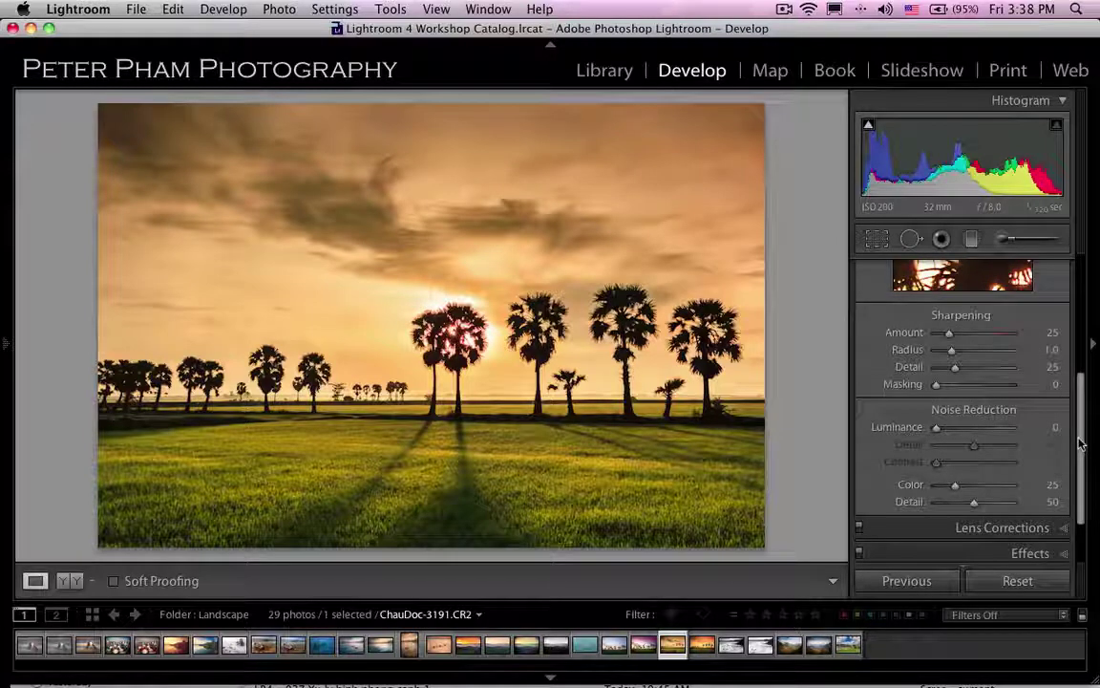
pyautogui.scroll(2, 1080, 442)
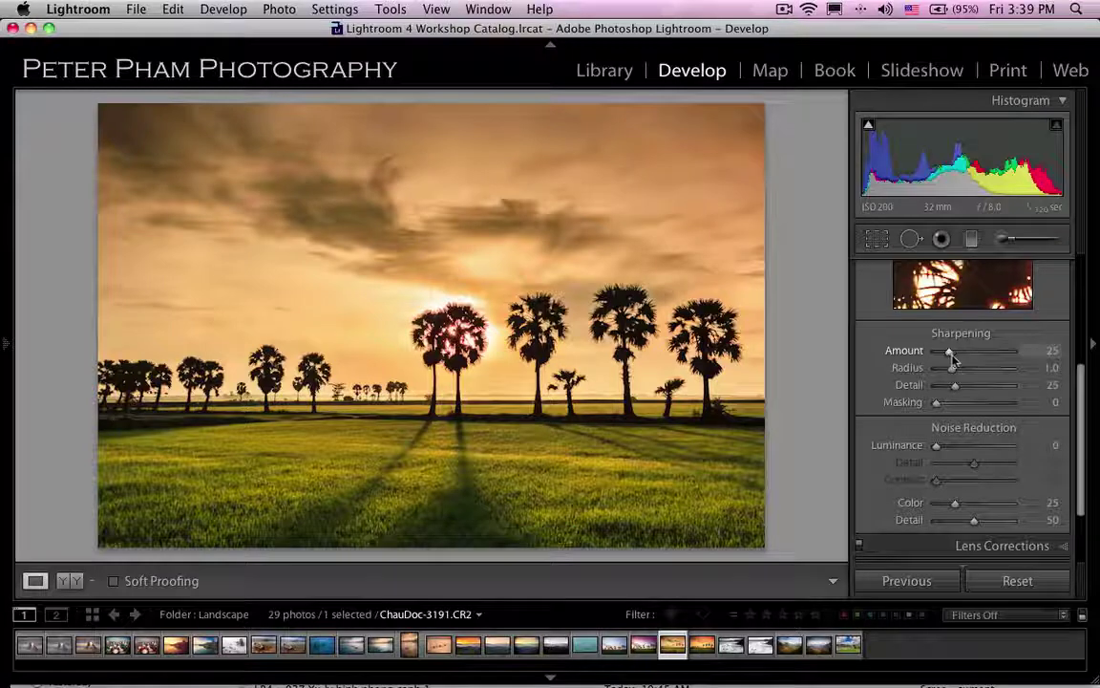
# - Raise Sharpening Amount from 25, trying values near 60 before ending around 72
pyautogui.moveTo(951, 360); pyautogui.dragTo(977, 361)
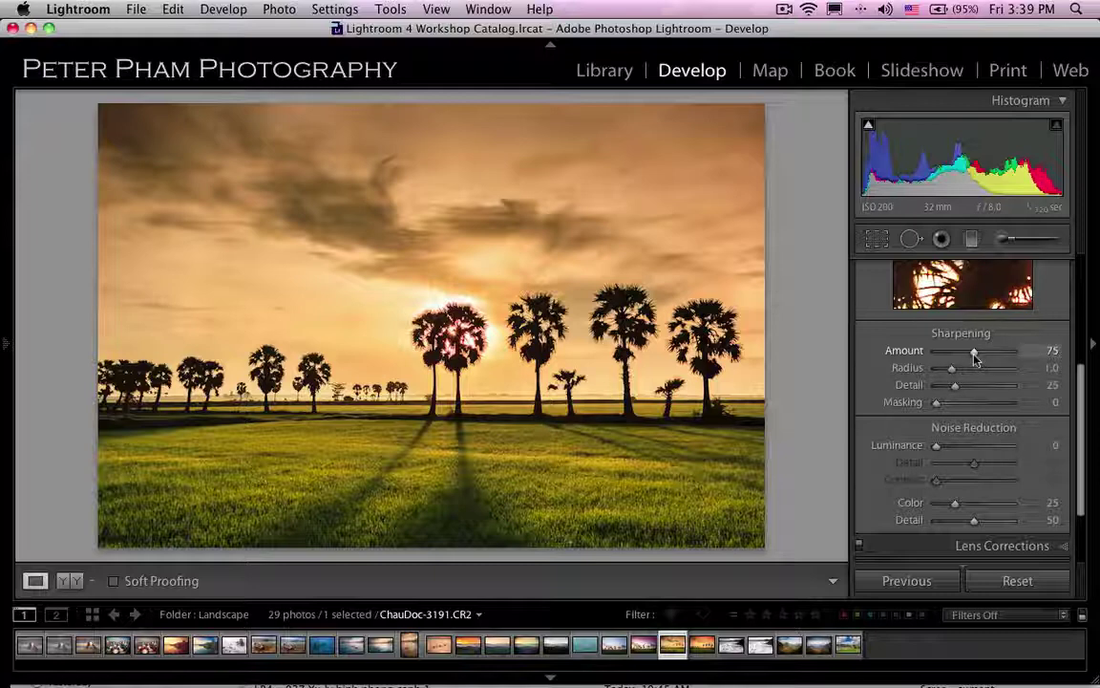
pyautogui.moveTo(974, 353); pyautogui.dragTo(970, 354)
pyautogui.moveTo(969, 353); pyautogui.dragTo(964, 355)
pyautogui.moveTo(967, 356); pyautogui.dragTo(968, 355)
pyautogui.moveTo(968, 355); pyautogui.dragTo(975, 356)
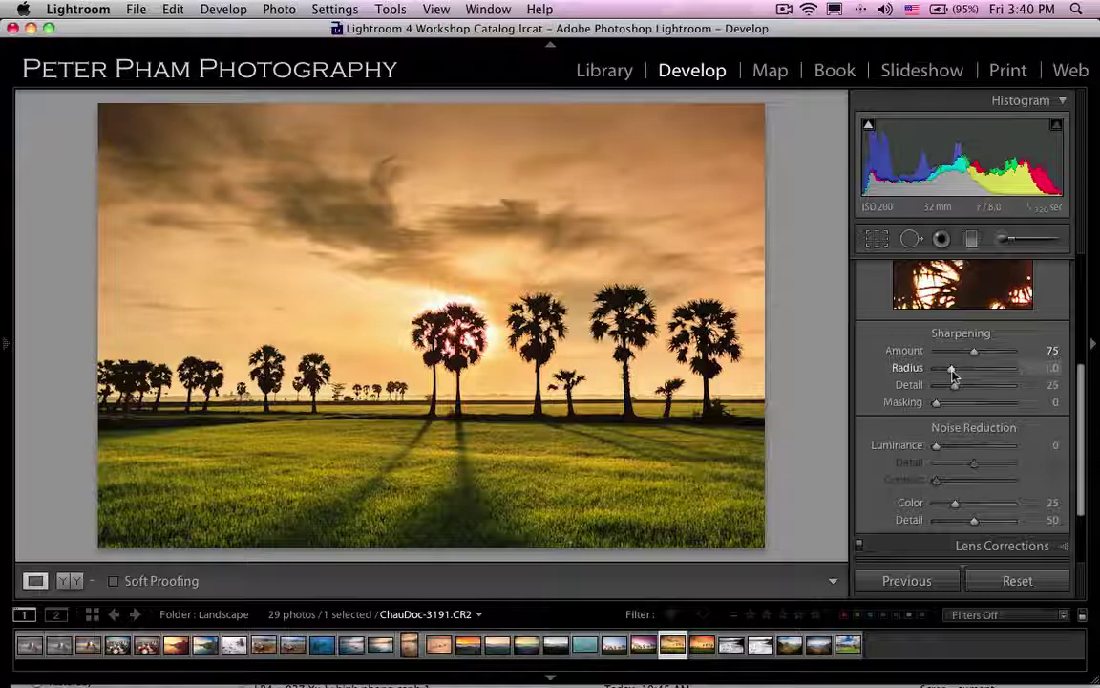
# - Settle Sharpening at Amount 75 and Radius 1.0 after trying radii 0.7 and 1.3
pyautogui.moveTo(952, 371)
pyautogui.mouseDown()
pyautogui.moveTo(935, 371)
pyautogui.moveTo(985, 356)
pyautogui.mouseUp()
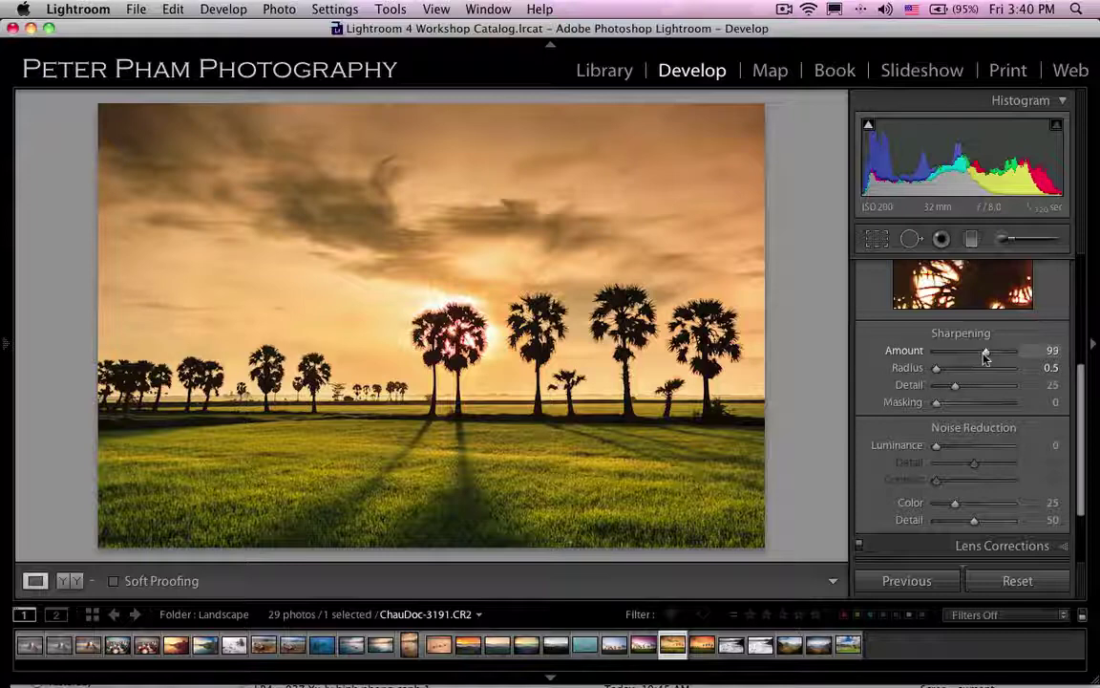
pyautogui.moveTo(986, 358); pyautogui.dragTo(974, 358)
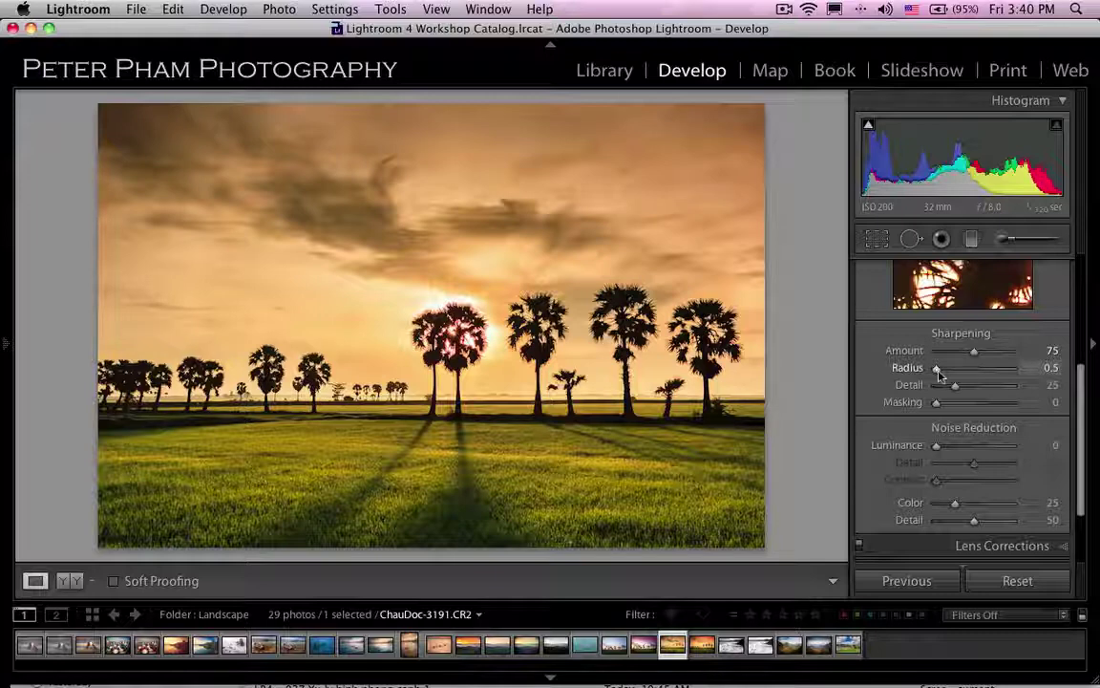
pyautogui.moveTo(937, 372); pyautogui.dragTo(952, 374)
pyautogui.moveTo(952, 374); pyautogui.dragTo(964, 374)
pyautogui.moveTo(963, 374); pyautogui.dragTo(954, 374)
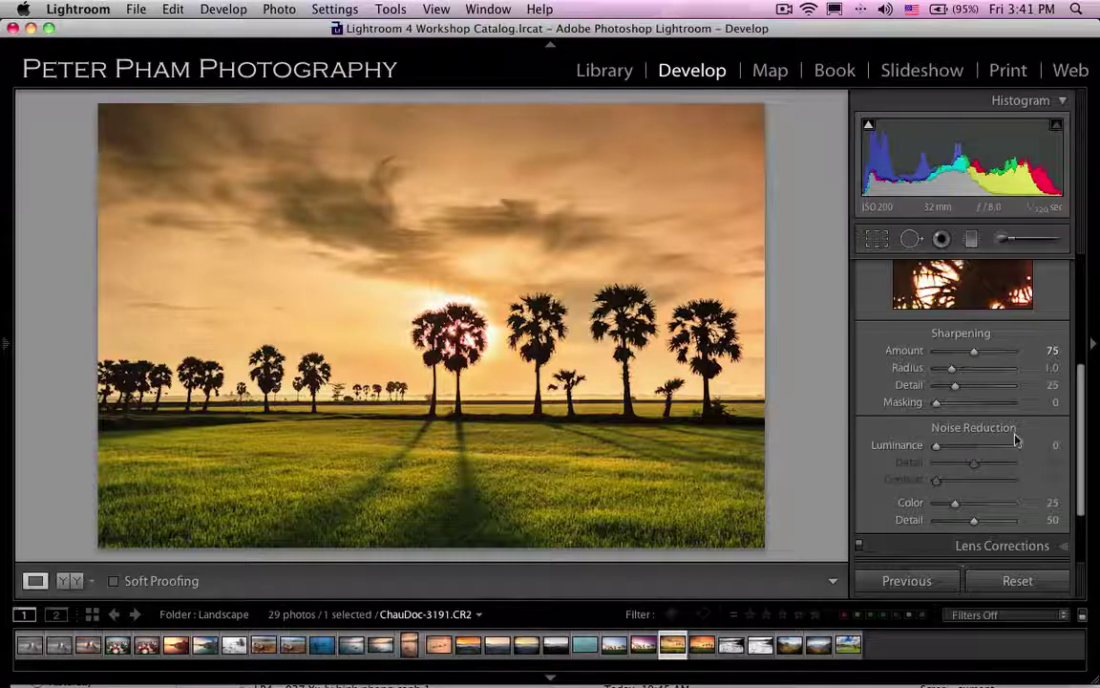
pyautogui.scroll(2, 1016, 439)
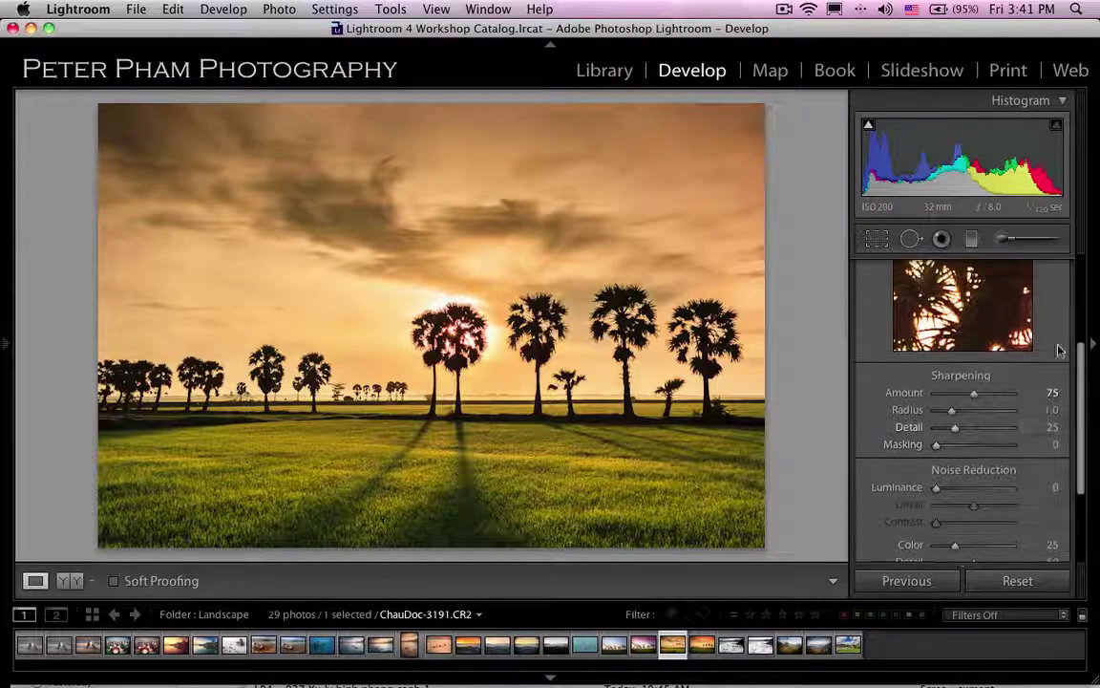
pyautogui.moveTo(1081, 364); pyautogui.dragTo(1080, 324)
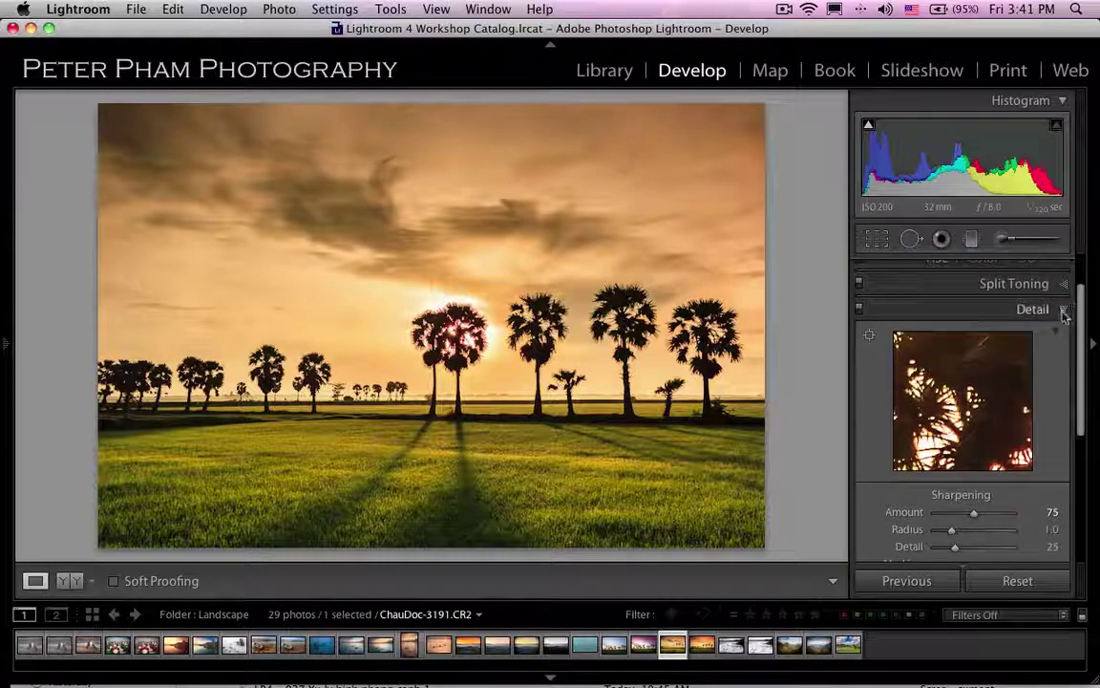
# - Collapse the Detail panel, briefly re-expand it to check sharpening, then collapse it again
pyautogui.click(1064, 310)
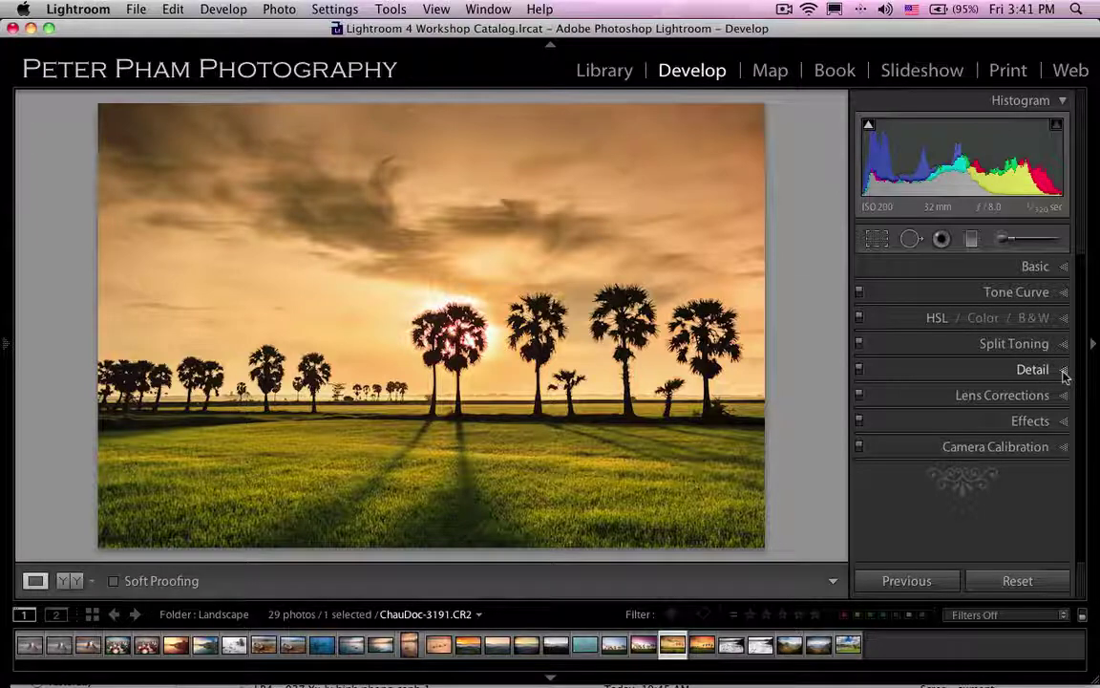
pyautogui.click(1064, 375)
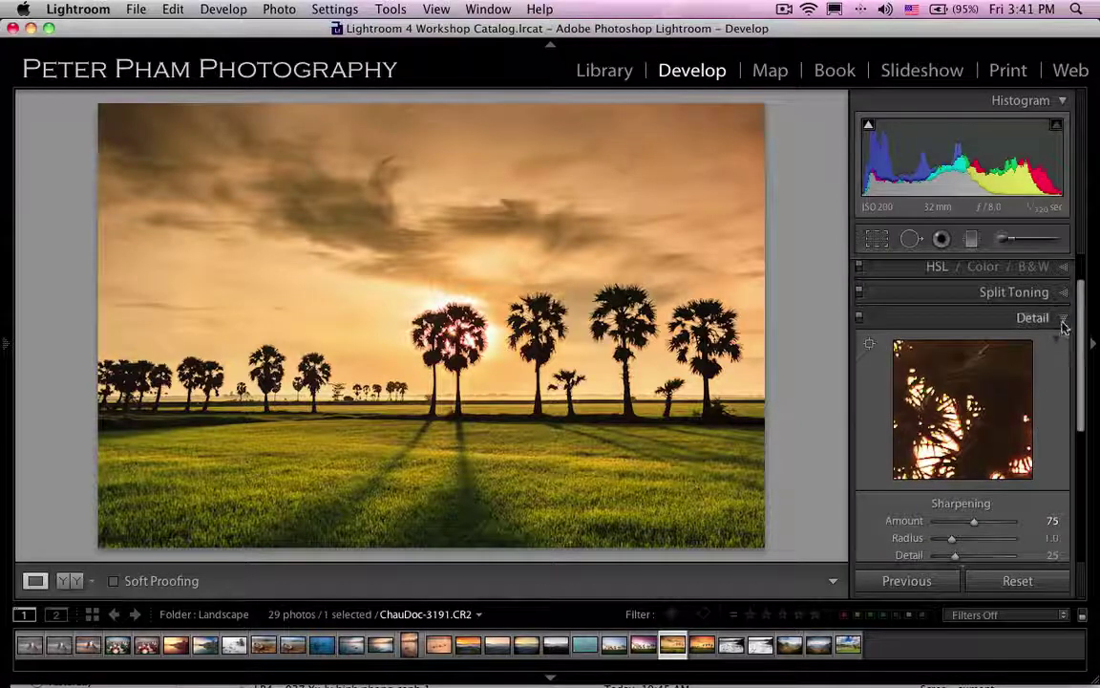
pyautogui.click(1050, 318)
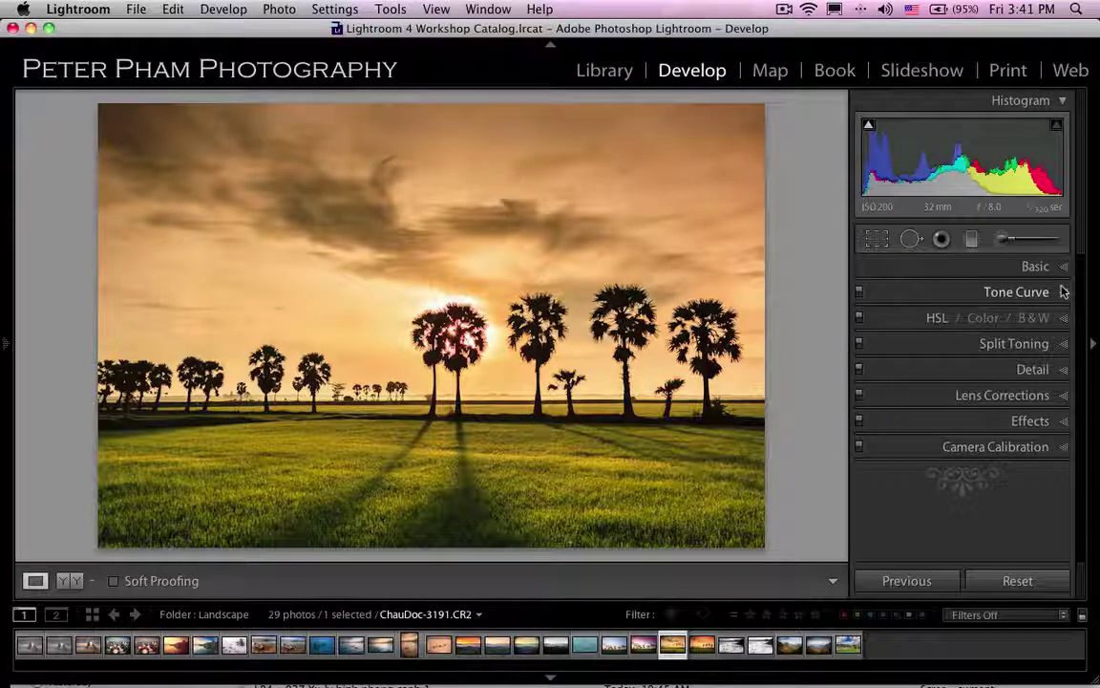
# - Select the sun's graduated filter pin, adjust its Tint, set Temp to 23, and close the tool
pyautogui.click(973, 243)
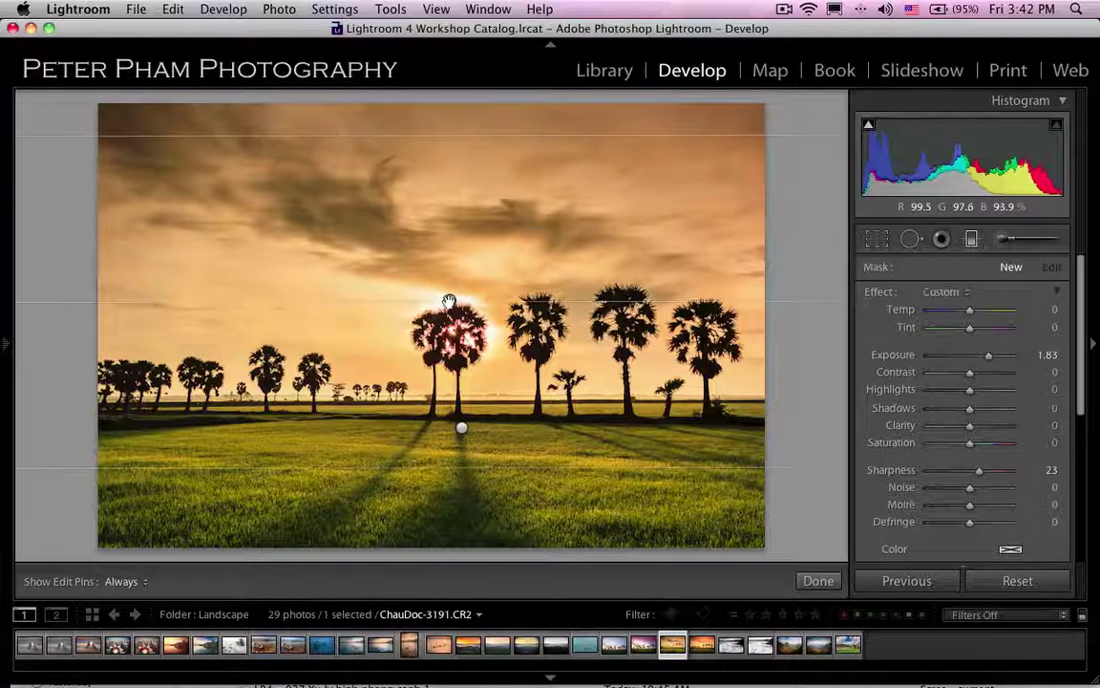
pyautogui.click(450, 302)
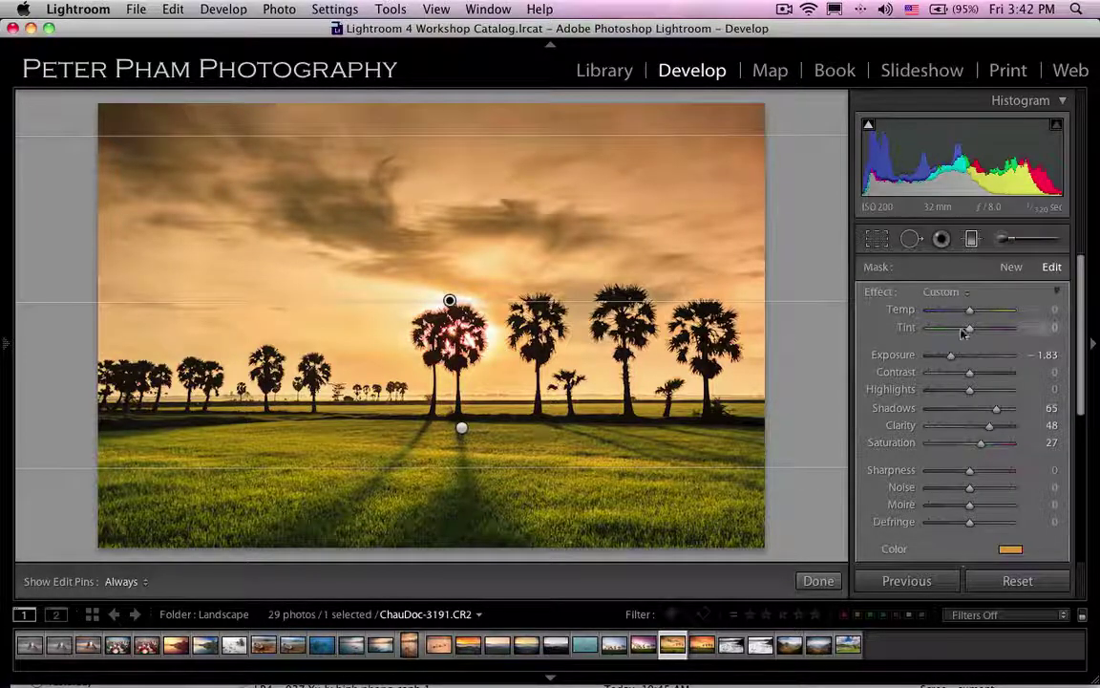
pyautogui.moveTo(972, 330)
pyautogui.mouseDown()
pyautogui.moveTo(996, 331)
pyautogui.moveTo(987, 330)
pyautogui.mouseUp()
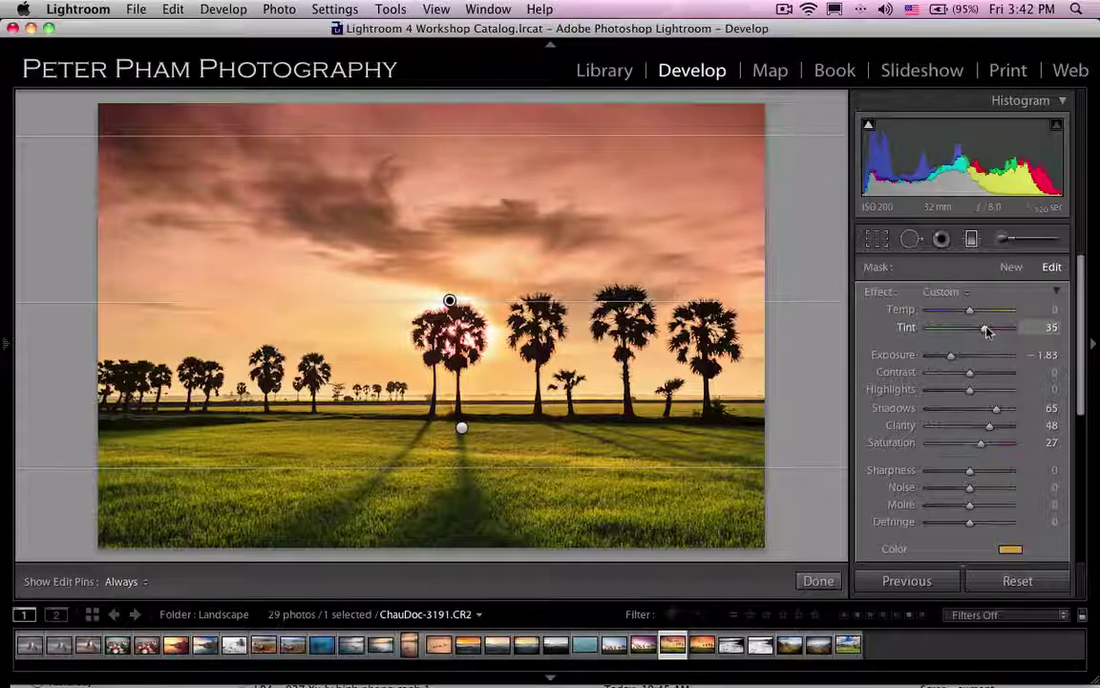
pyautogui.moveTo(986, 330)
pyautogui.mouseDown()
pyautogui.moveTo(970, 328)
pyautogui.moveTo(991, 316)
pyautogui.mouseUp()
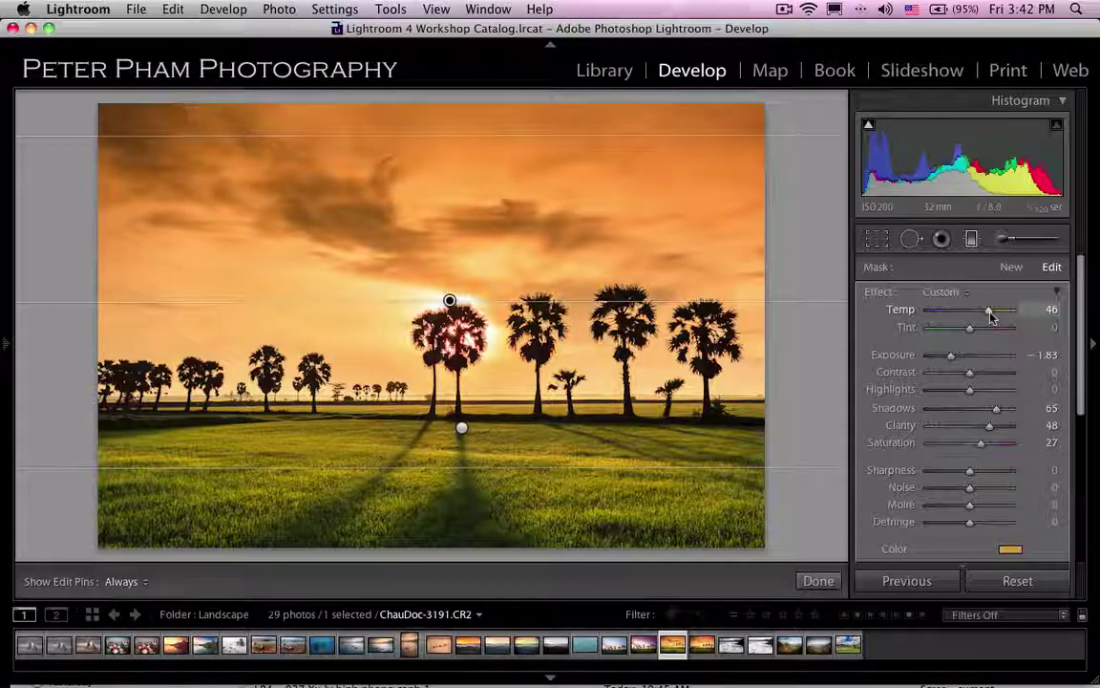
pyautogui.moveTo(990, 316); pyautogui.dragTo(981, 316)
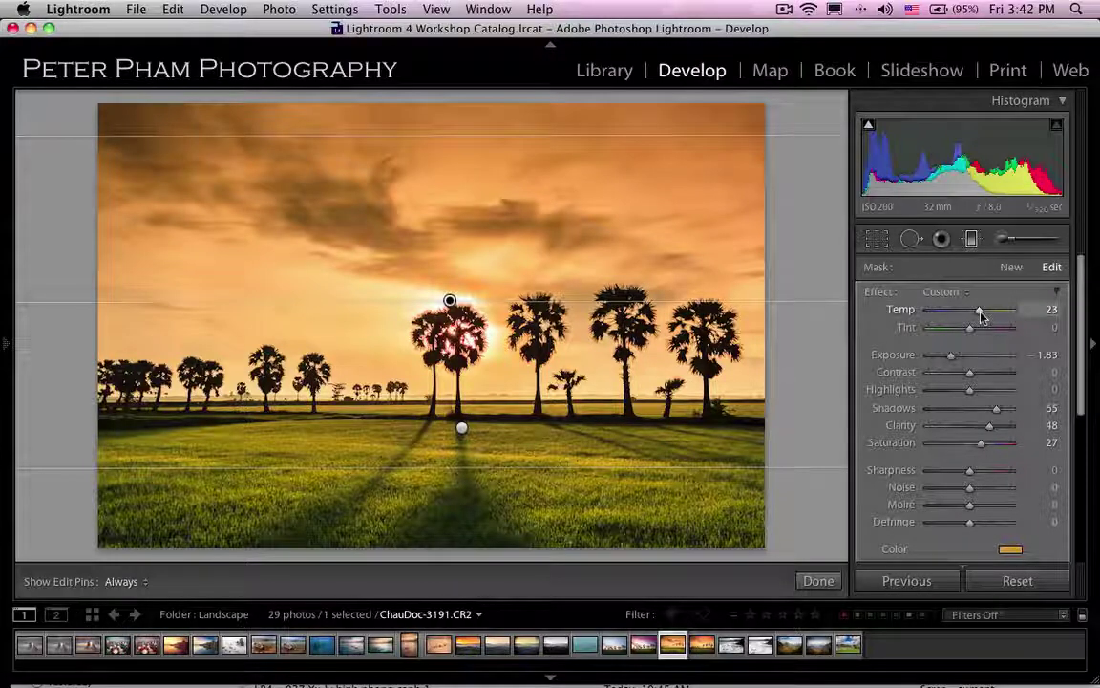
pyautogui.scroll(-3, 1082, 410)
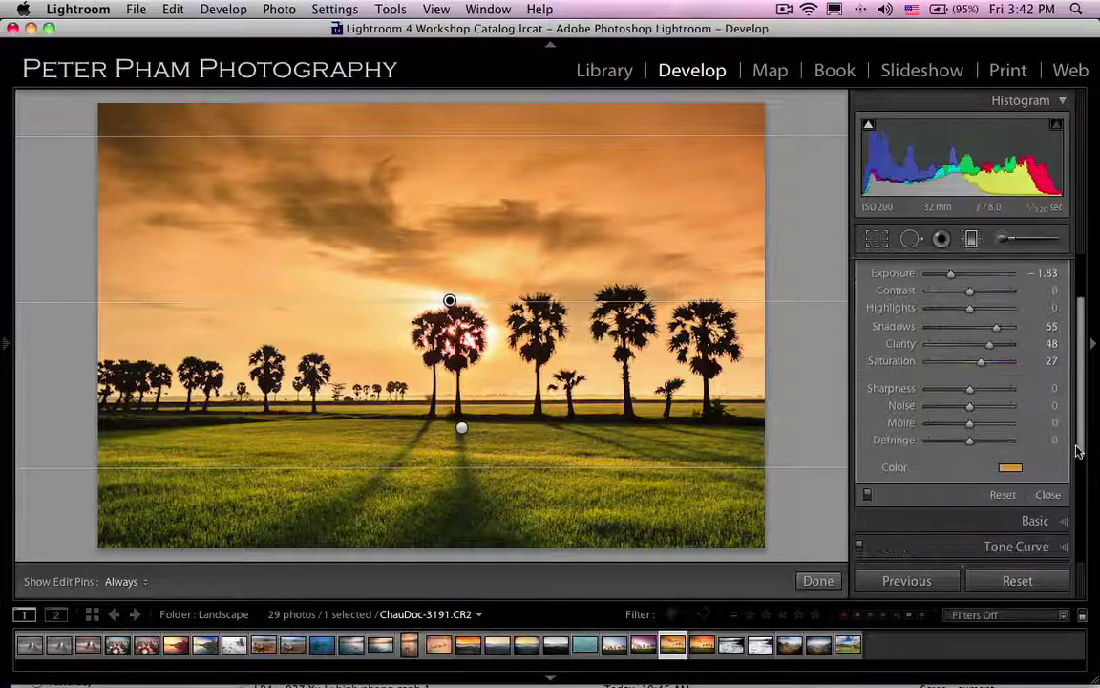
pyautogui.click(1047, 496)
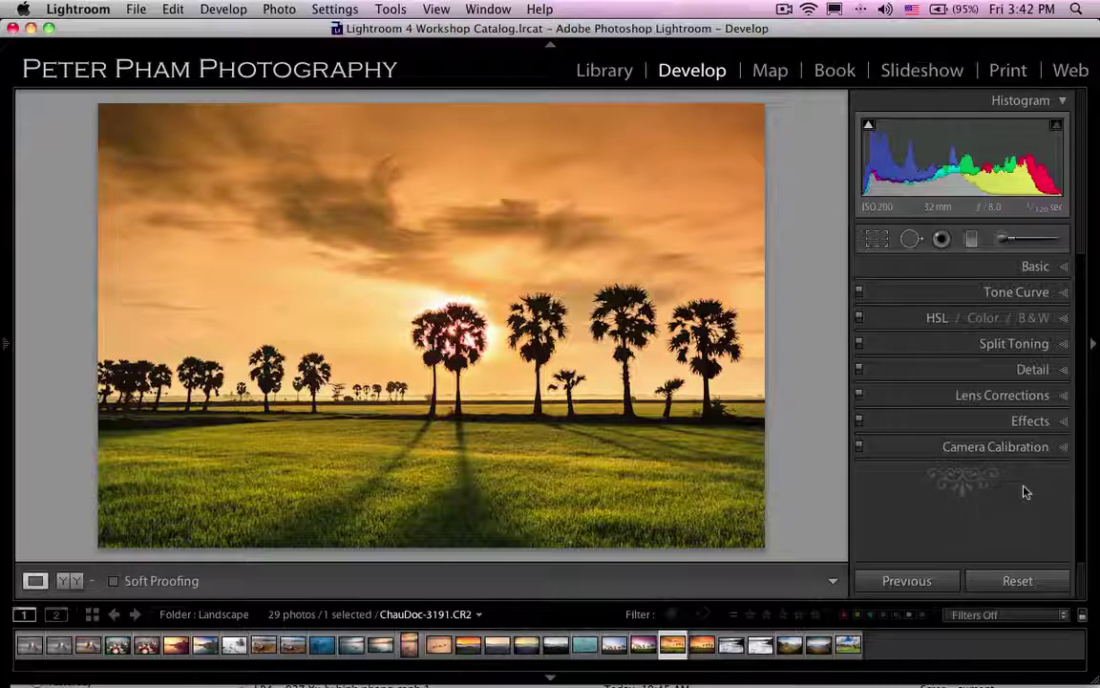
# - Expand the Basic panel and try Exposure values from +0.35 down to +0.10
pyautogui.click(1050, 267)
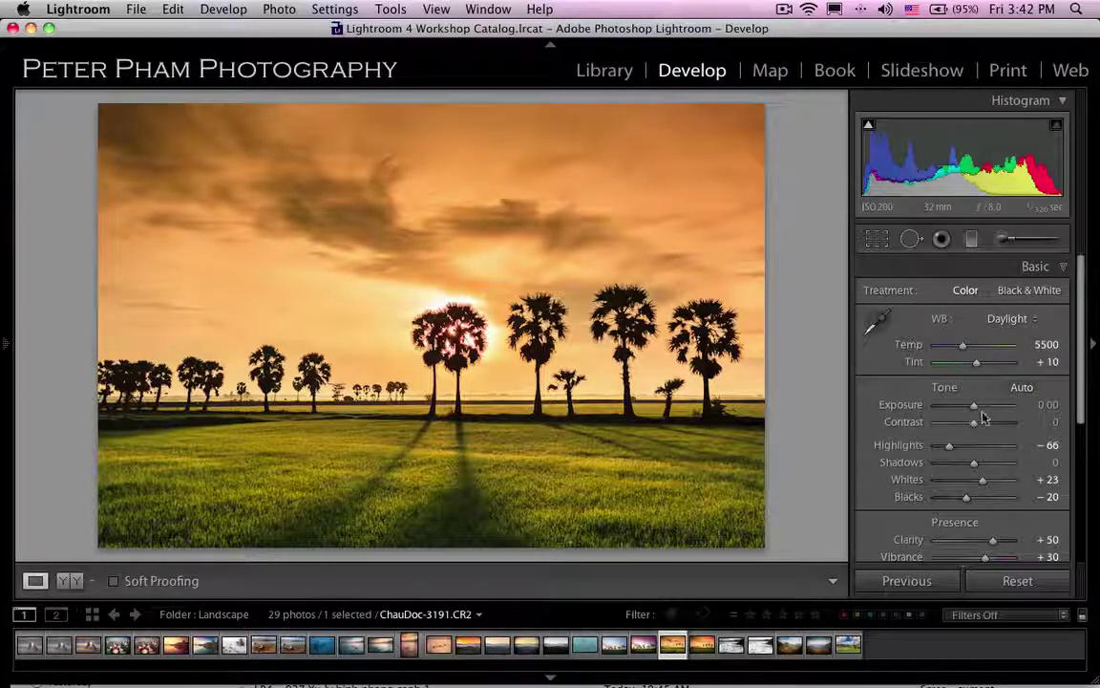
pyautogui.click(1062, 270)
pyautogui.click(1062, 271)
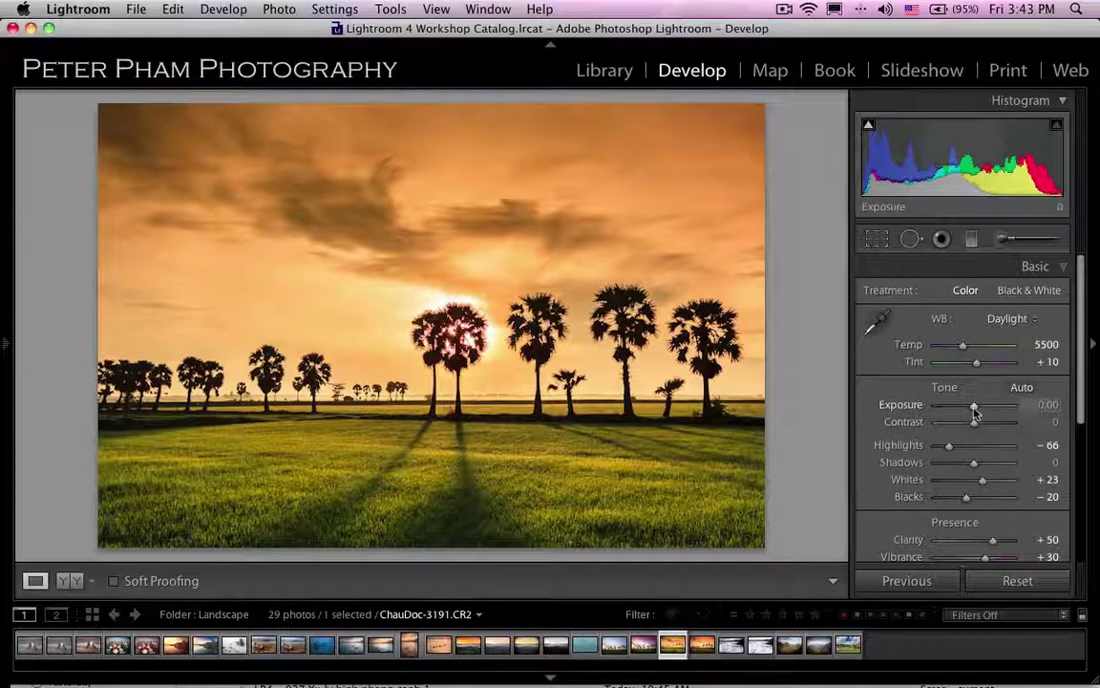
pyautogui.moveTo(974, 406); pyautogui.dragTo(978, 406)
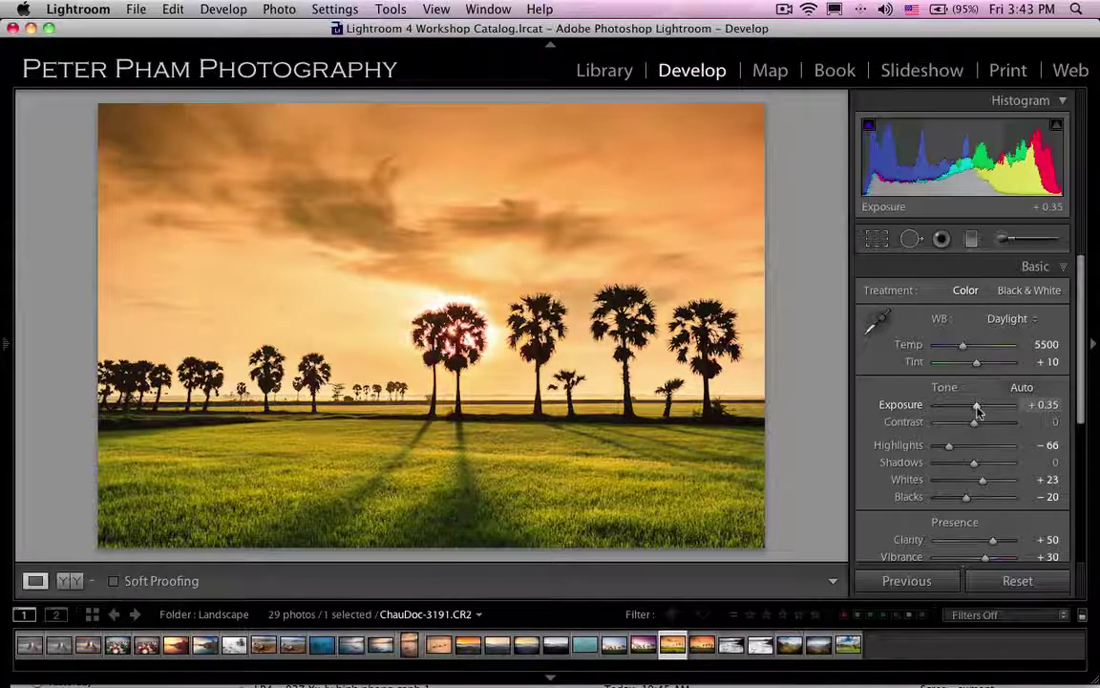
pyautogui.moveTo(978, 408); pyautogui.dragTo(976, 409)
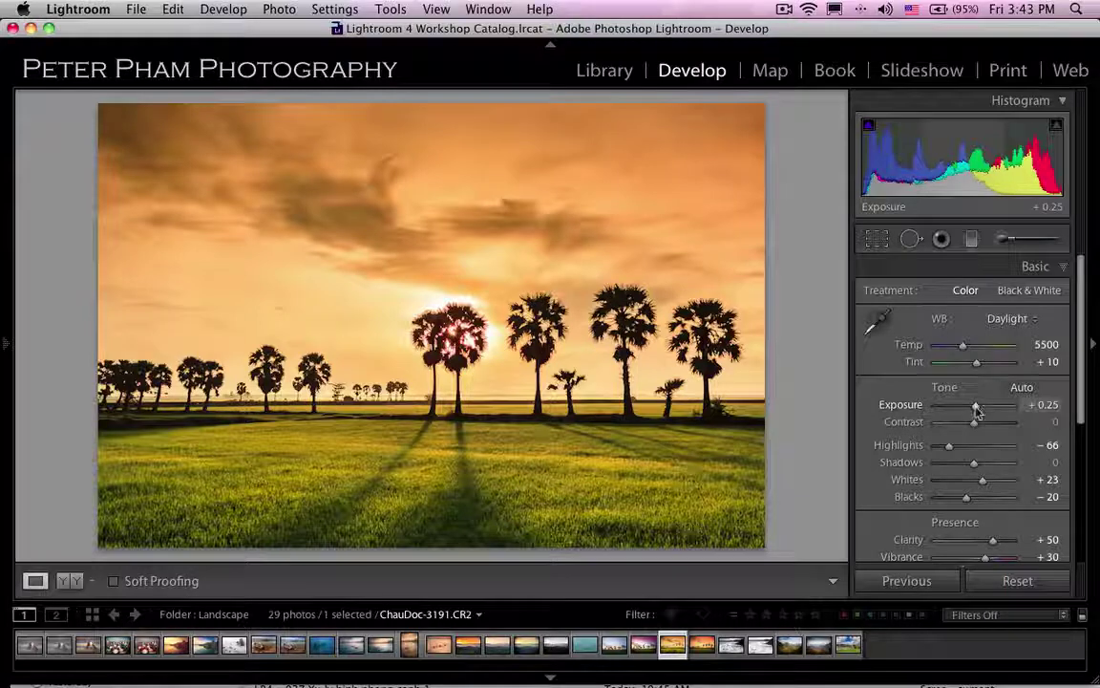
pyautogui.moveTo(976, 409); pyautogui.dragTo(975, 409)
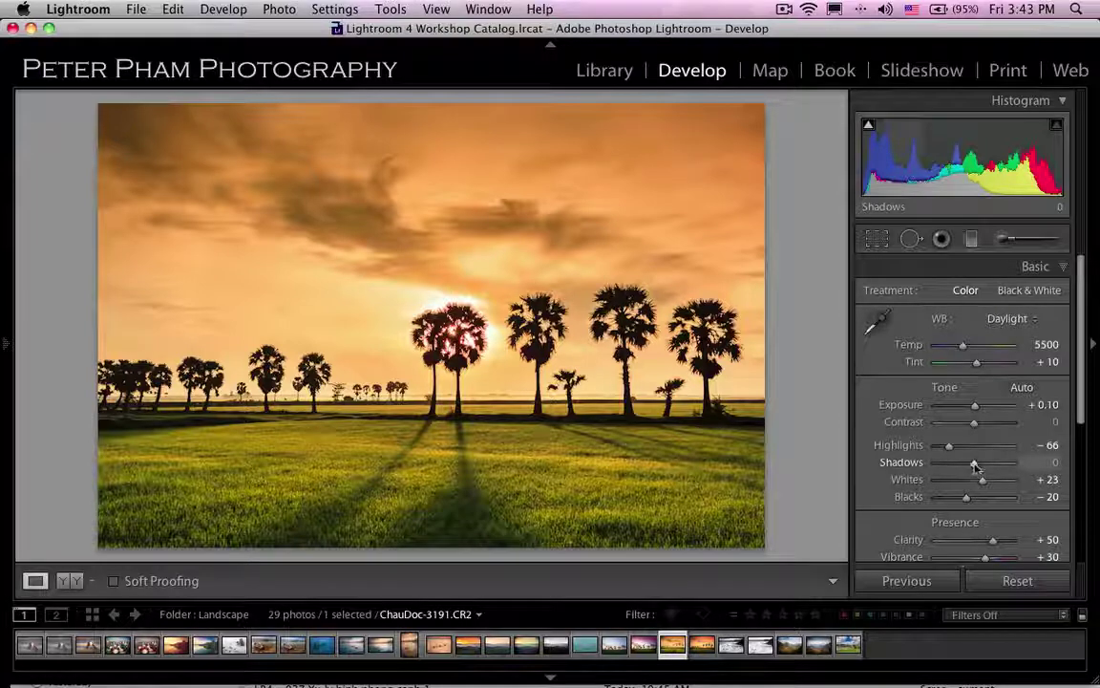
# - Raise Shadows, reset Exposure to 0.00 by double-clicking, and settle Shadows at +23
pyautogui.moveTo(974, 463); pyautogui.dragTo(983, 464)
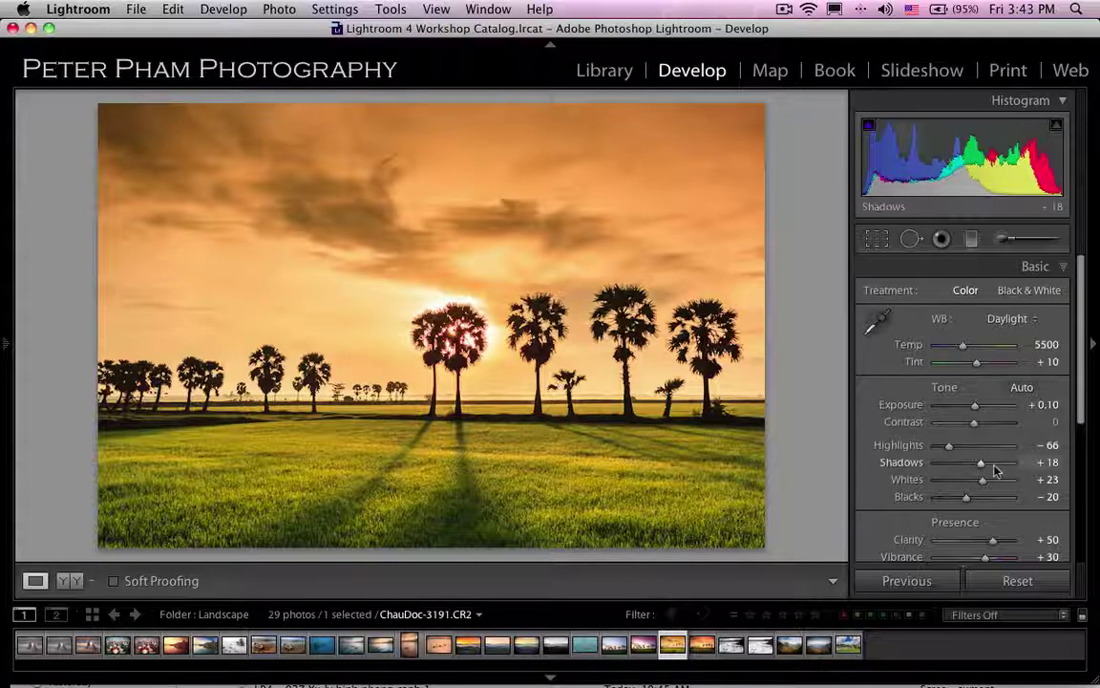
pyautogui.moveTo(981, 462); pyautogui.dragTo(984, 468)
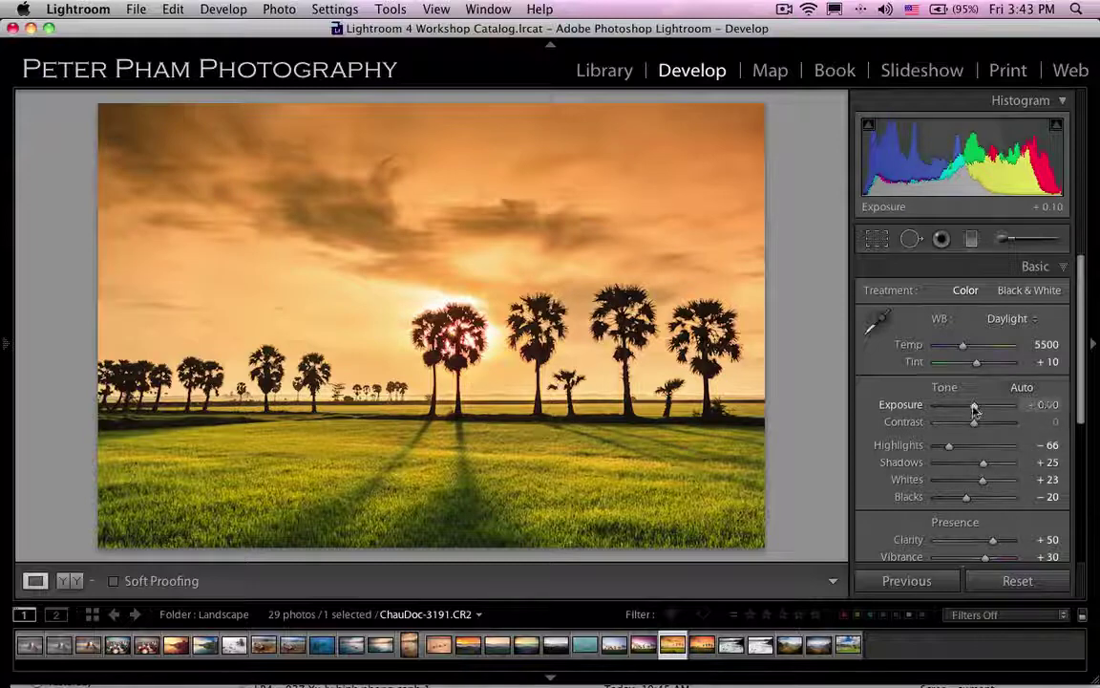
pyautogui.moveTo(974, 409); pyautogui.dragTo(973, 410)
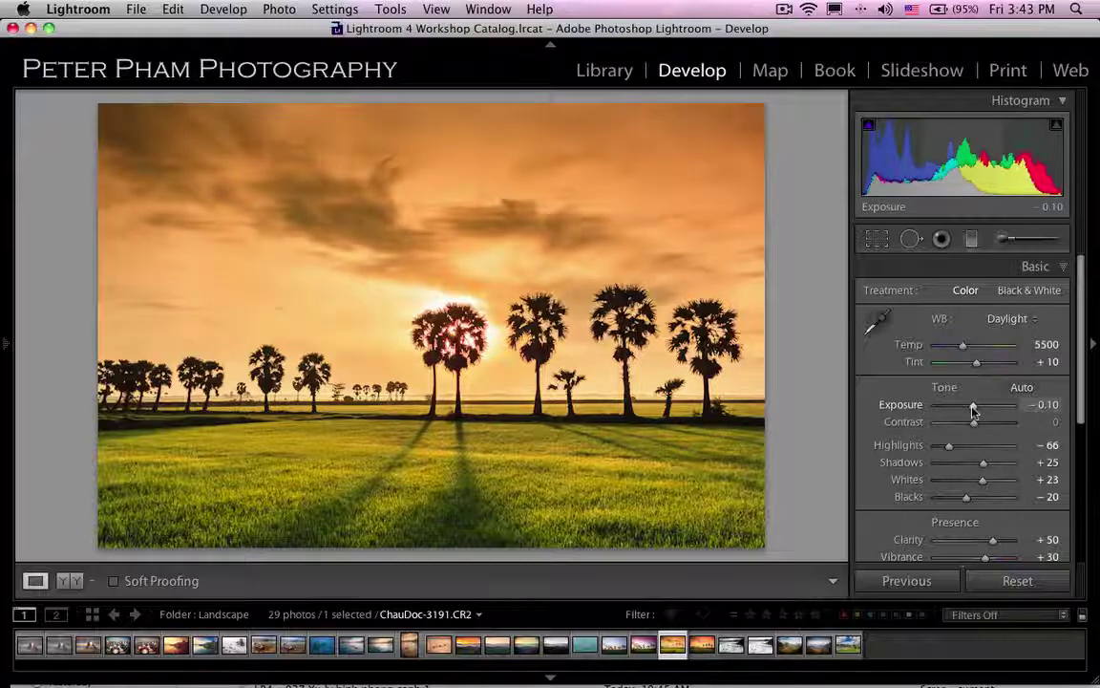
pyautogui.doubleClick(973, 411)
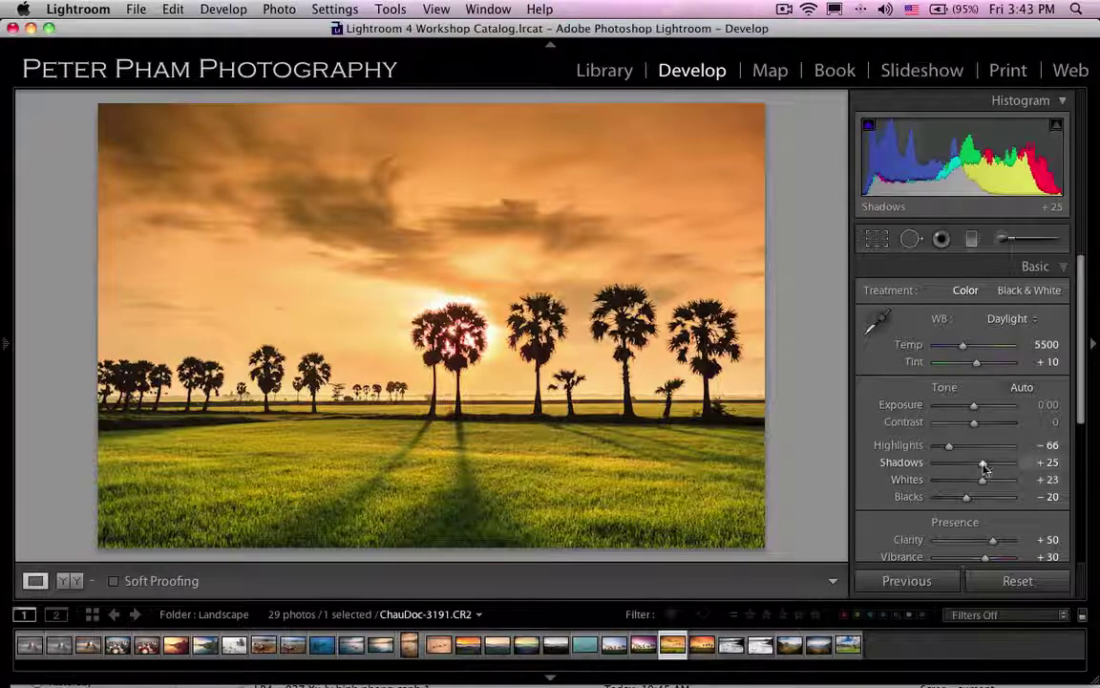
pyautogui.moveTo(985, 468); pyautogui.dragTo(983, 468)
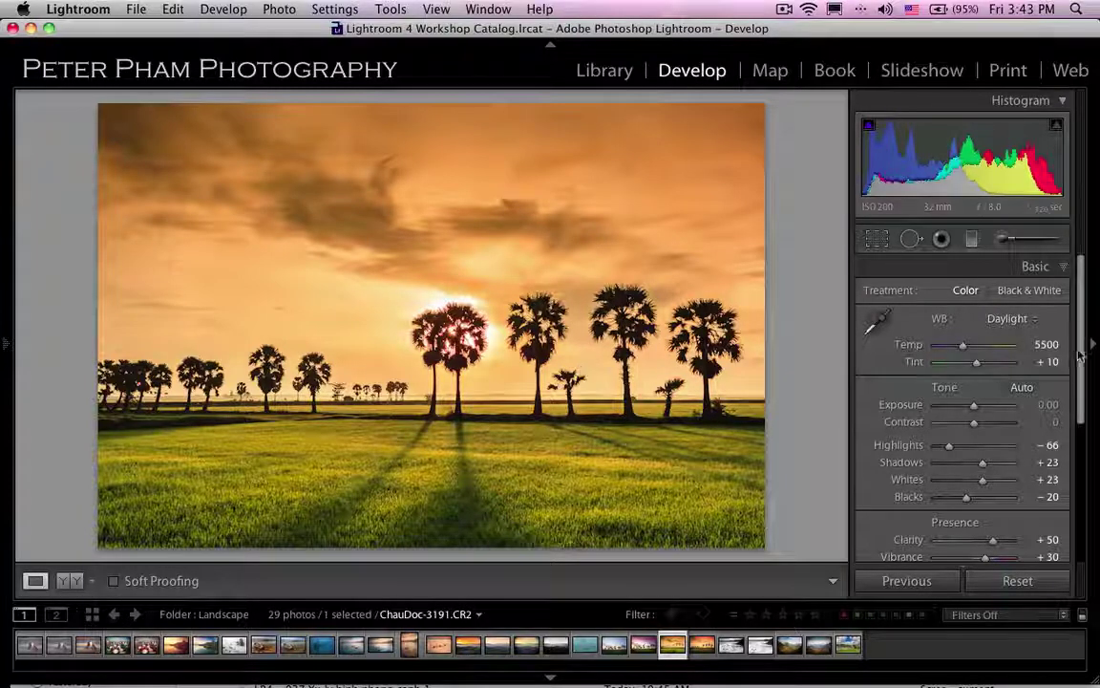
pyautogui.moveTo(1082, 361)
pyautogui.mouseDown()
pyautogui.moveTo(1082, 463)
pyautogui.moveTo(1085, 315)
pyautogui.moveTo(1085, 503)
pyautogui.moveTo(1088, 315)
pyautogui.mouseUp()
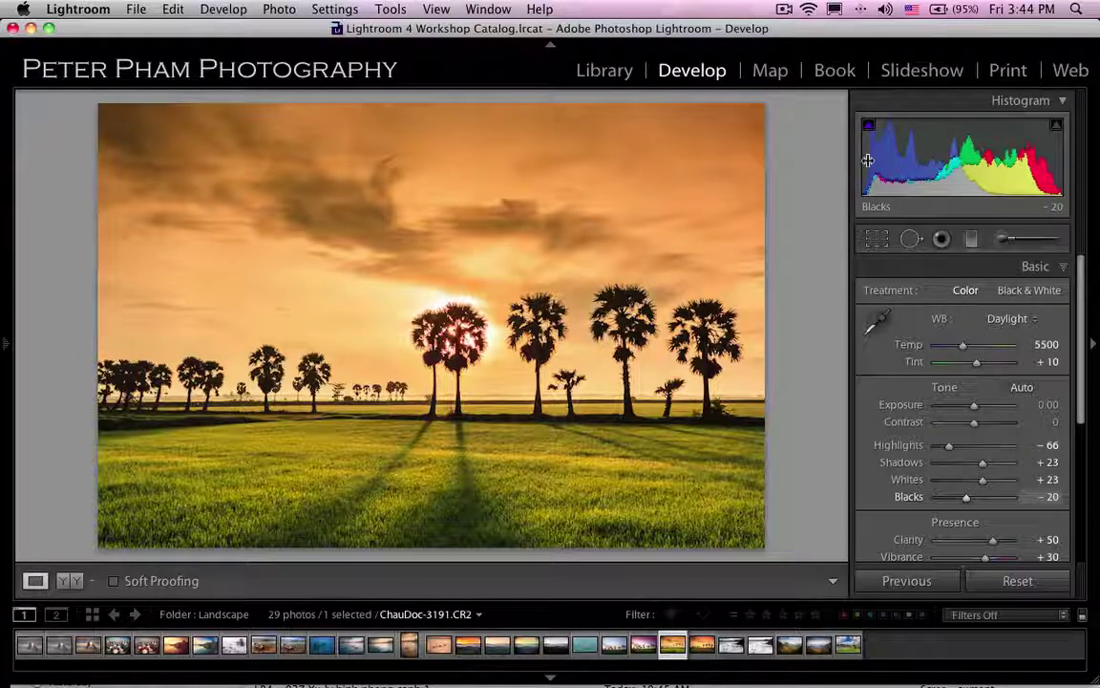
pyautogui.moveTo(1083, 340); pyautogui.dragTo(1082, 483)
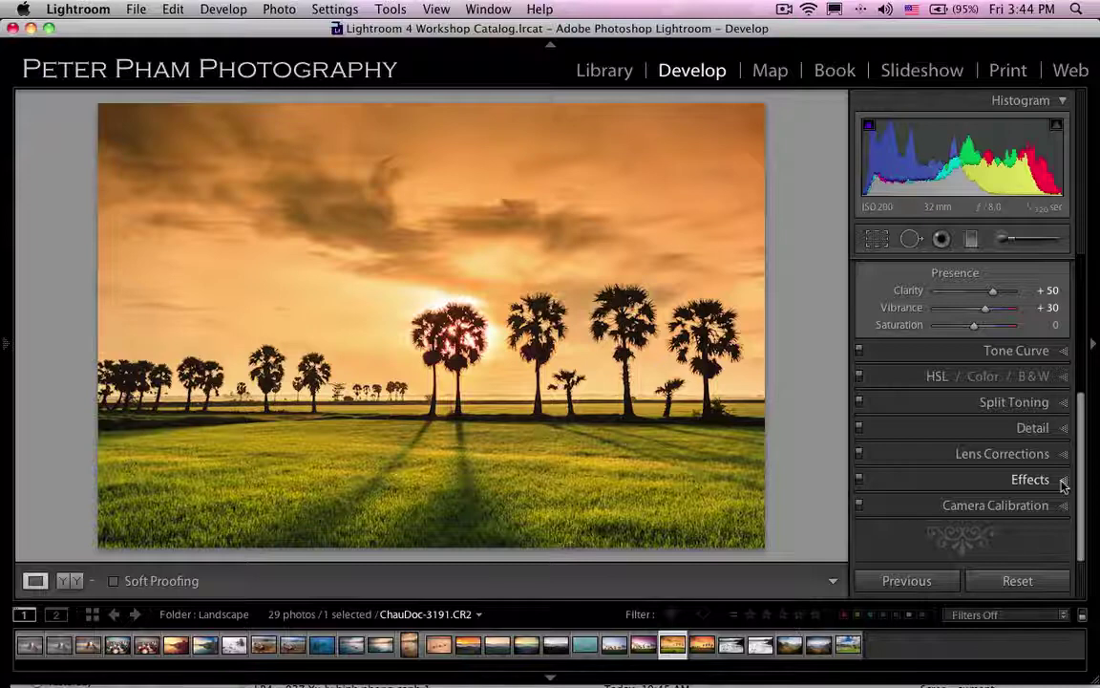
# - Expand the Effects panel to reach the Post-Crop Vignetting settings
pyautogui.click(1063, 480)
pyautogui.scroll(-5, 1082, 449)
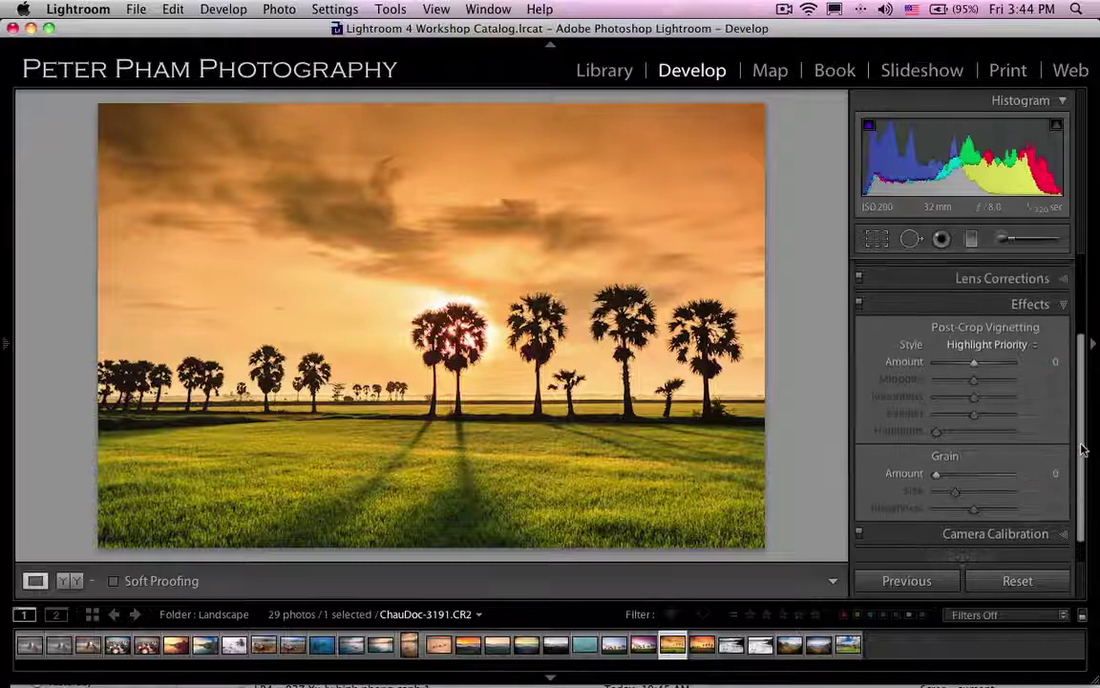
pyautogui.moveTo(1082, 449); pyautogui.dragTo(1083, 443)
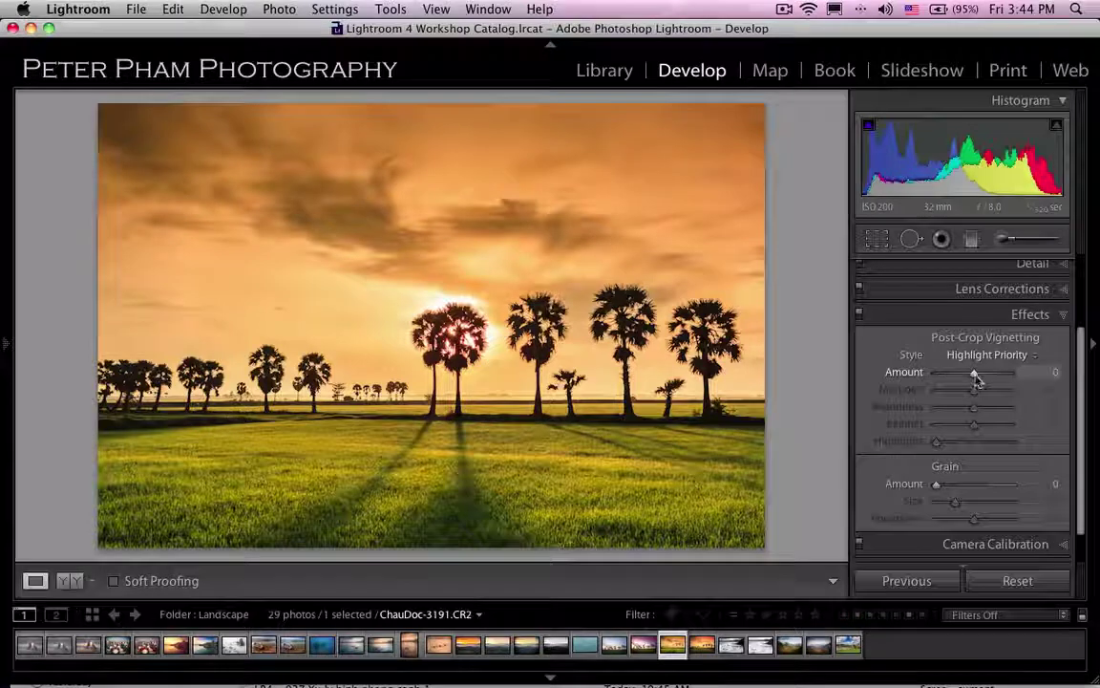
# - Test strong vignette Amounts, reset to 0, then settle the Amount at -7
pyautogui.moveTo(975, 379); pyautogui.dragTo(946, 379)
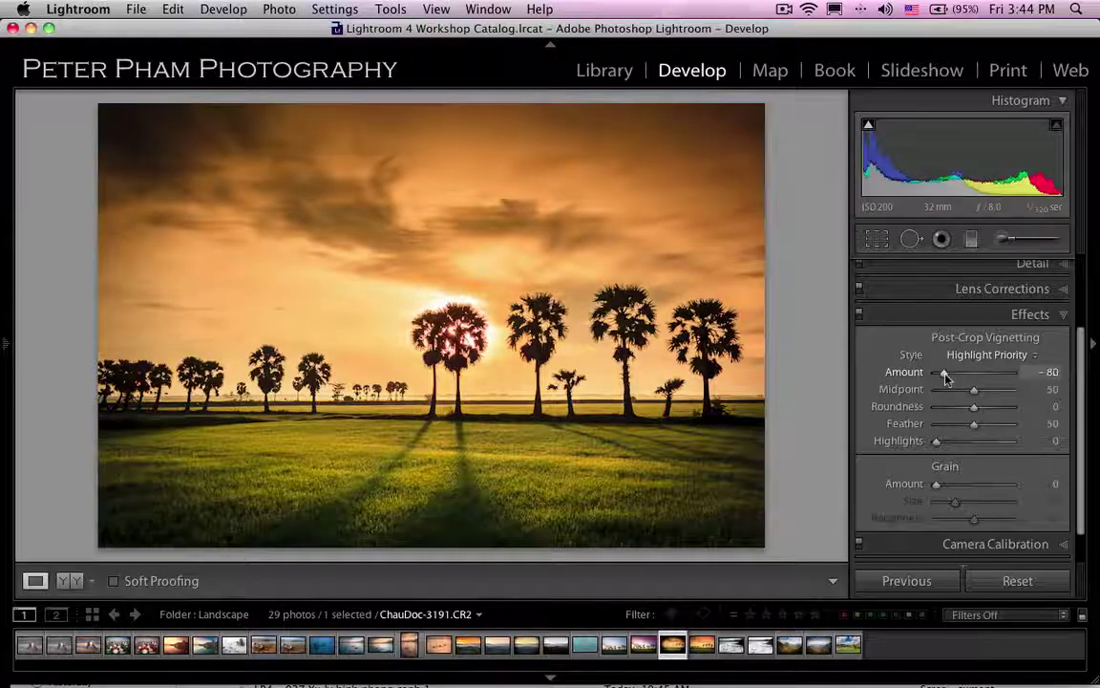
pyautogui.moveTo(945, 380); pyautogui.dragTo(972, 378)
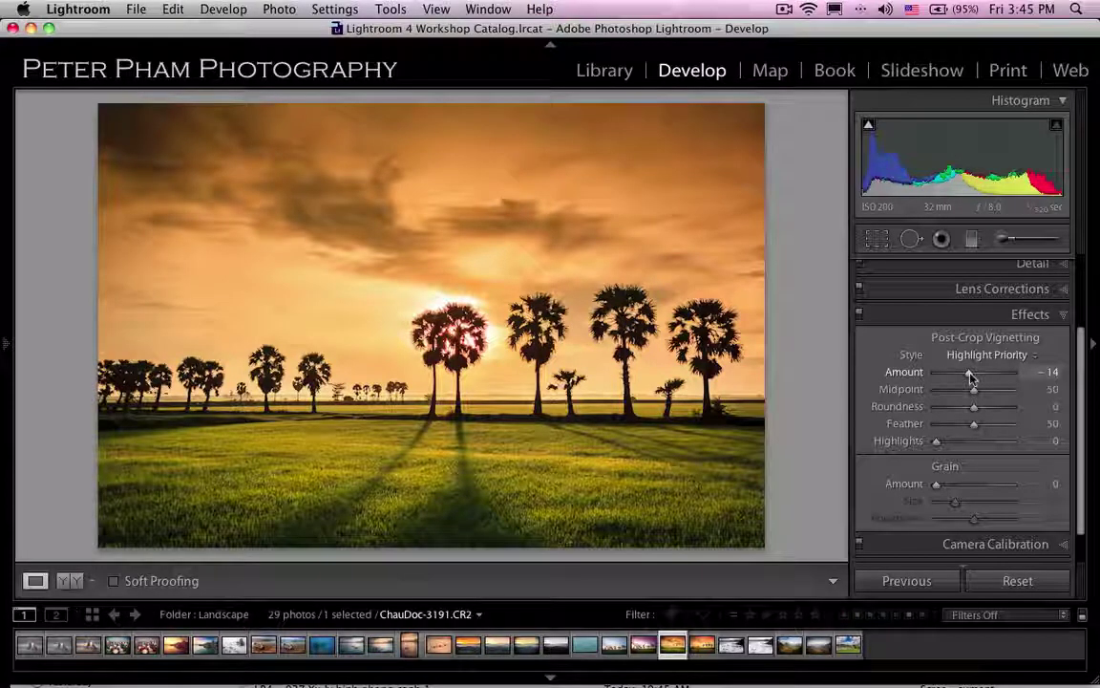
pyautogui.moveTo(970, 378); pyautogui.dragTo(974, 378)
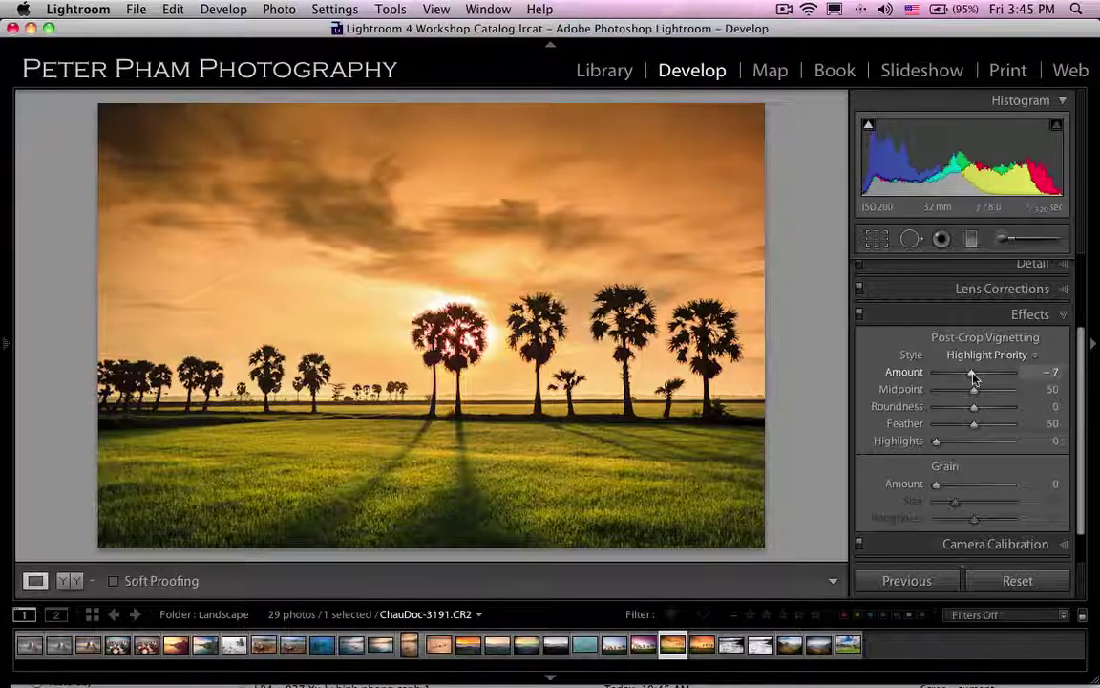
pyautogui.click(974, 379)
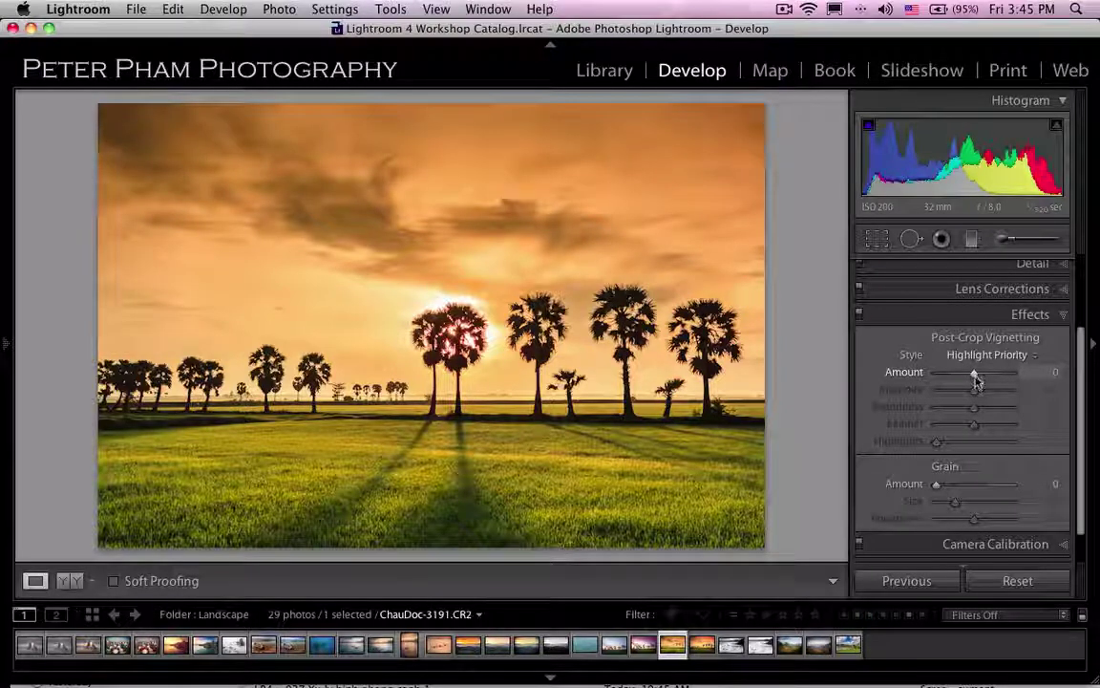
pyautogui.moveTo(975, 375); pyautogui.dragTo(973, 376)
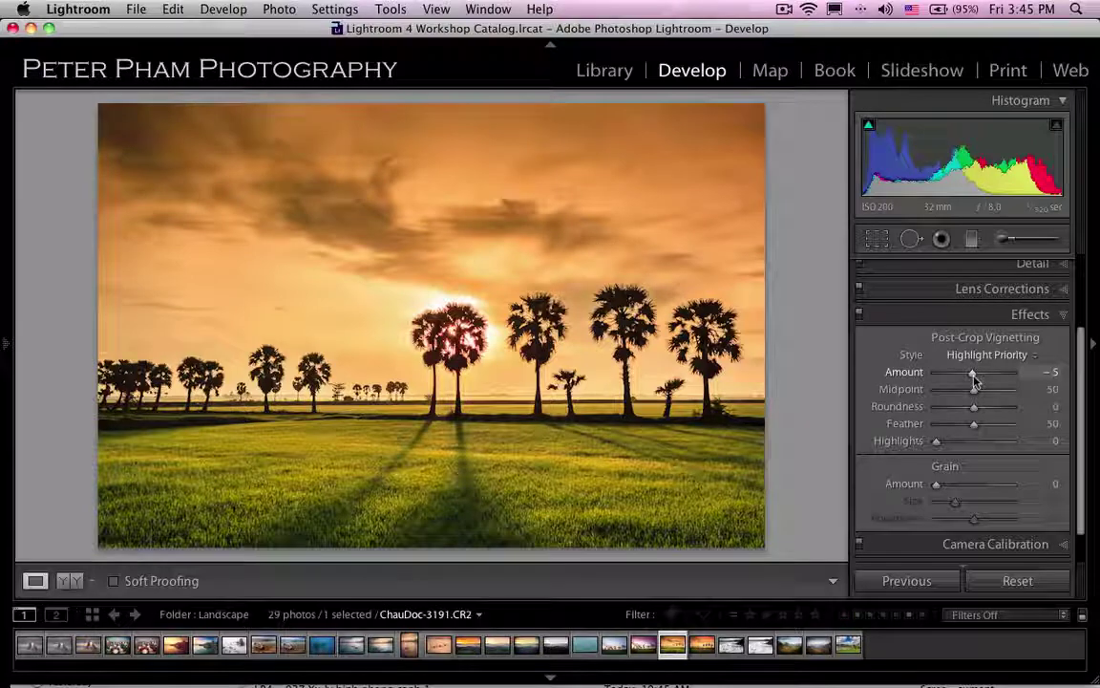
pyautogui.moveTo(974, 379); pyautogui.dragTo(973, 380)
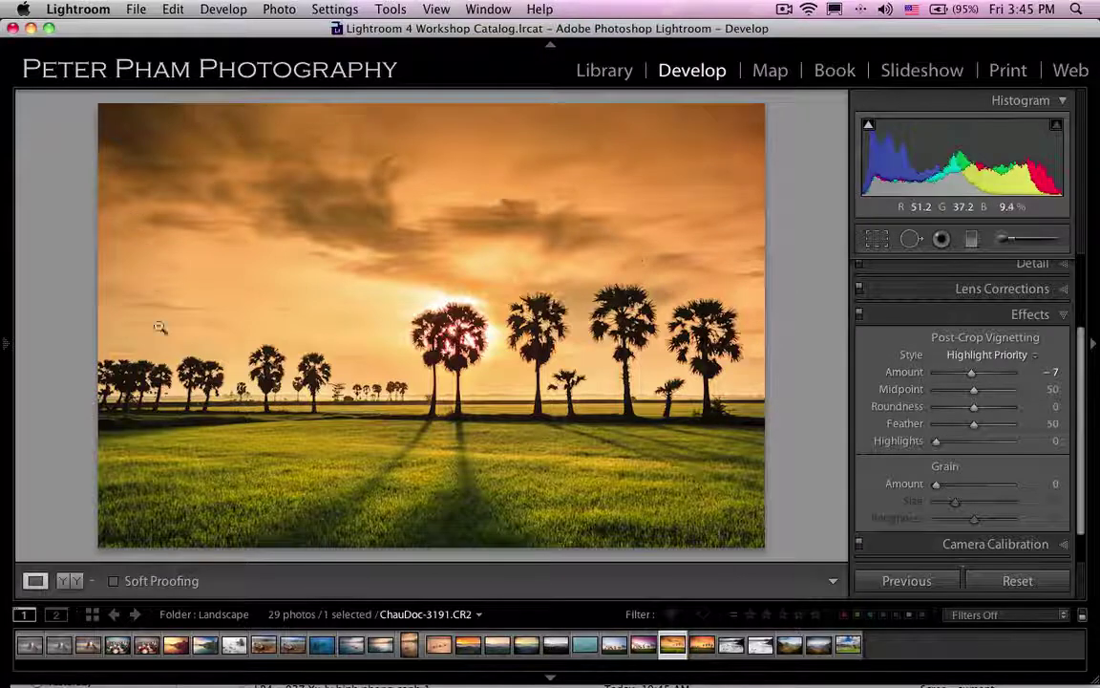
# - Toggle Camera Calibration off and on to compare, ease vignette Amount to -5, and collapse Effects
pyautogui.click(858, 546)
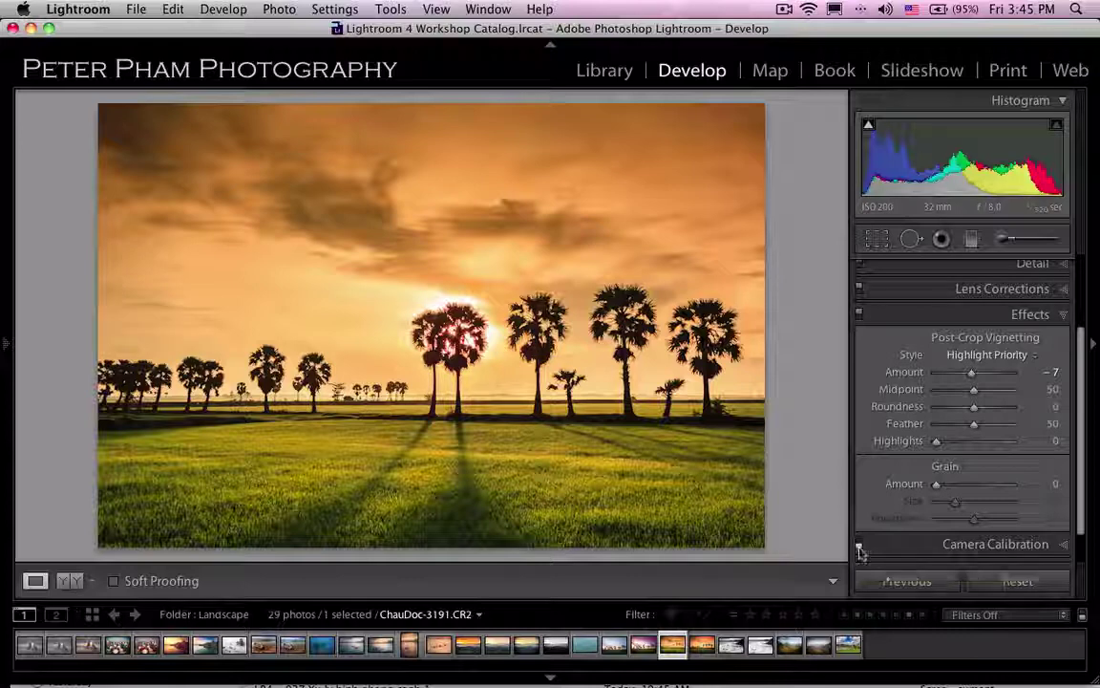
pyautogui.click(858, 551)
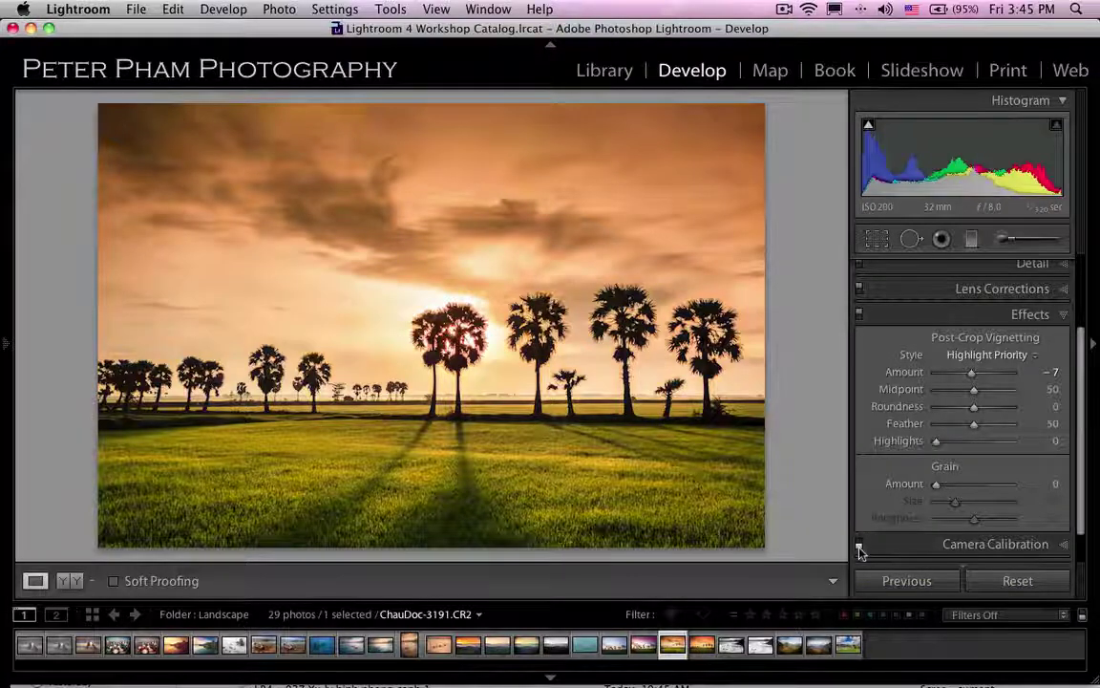
pyautogui.click(860, 548)
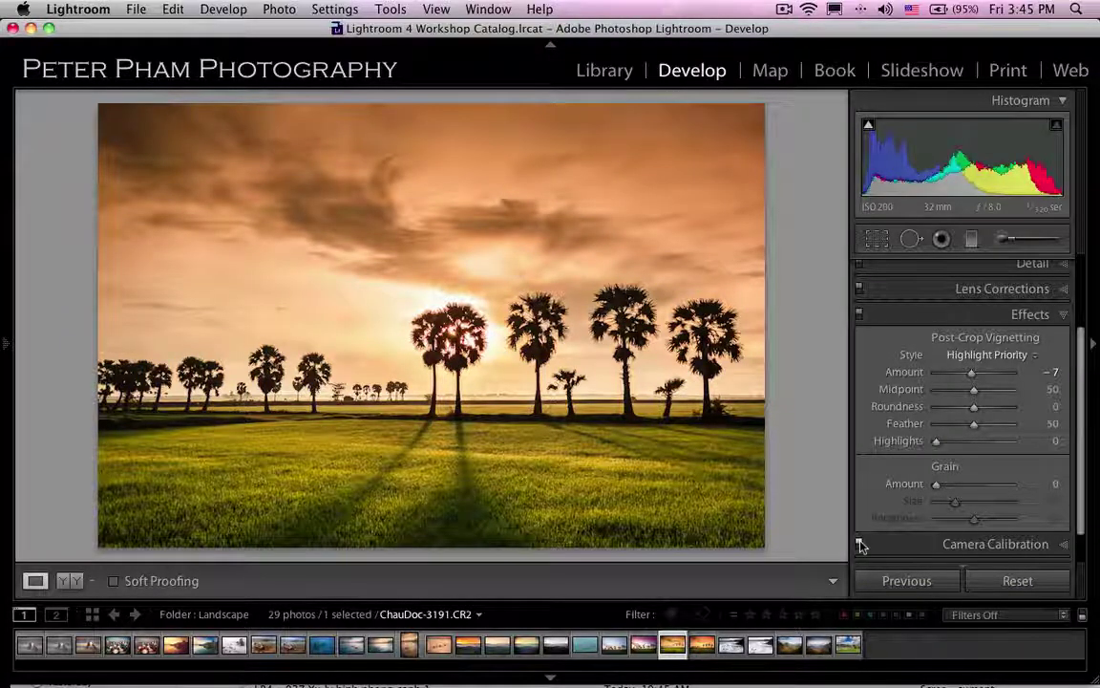
pyautogui.click(859, 547)
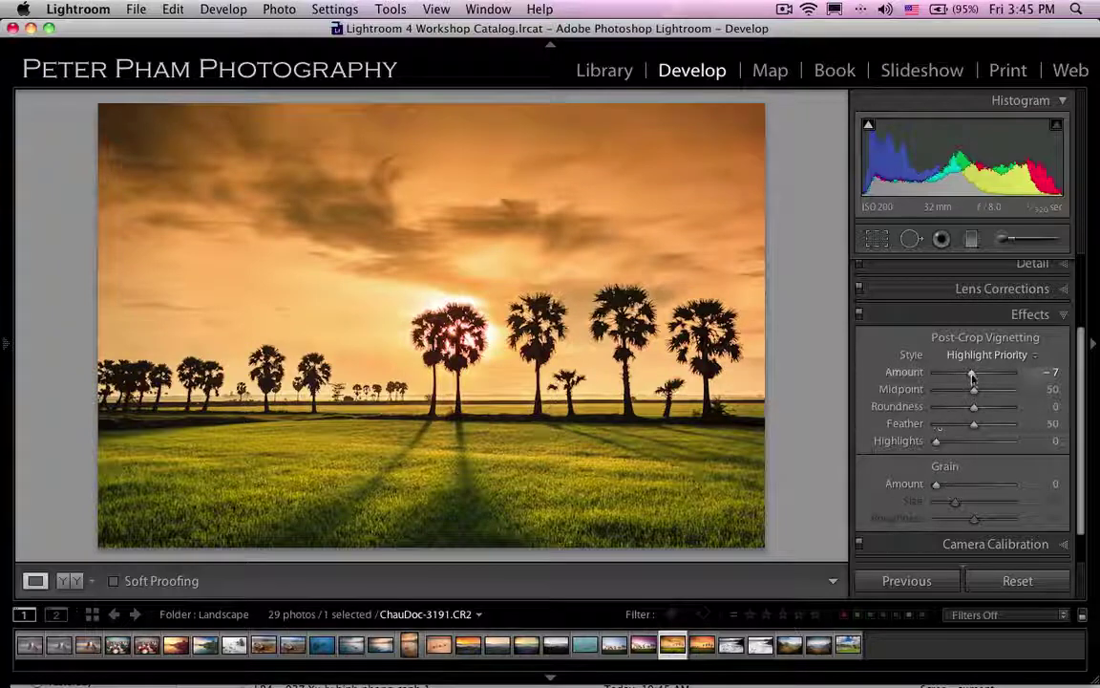
pyautogui.moveTo(970, 378); pyautogui.dragTo(972, 378)
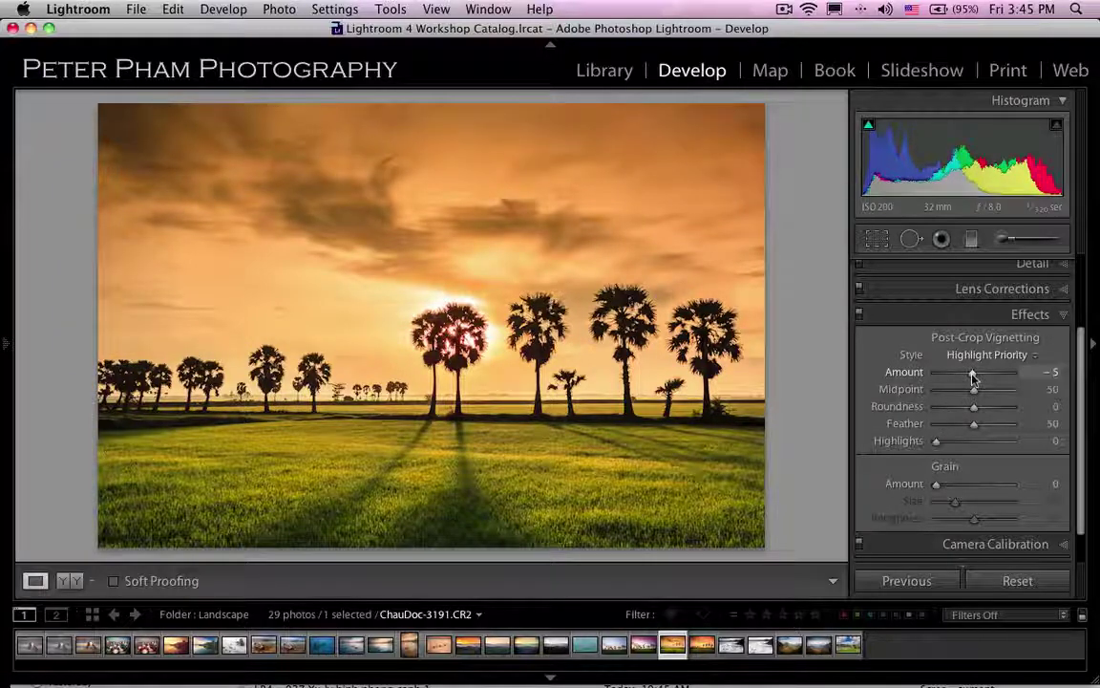
pyautogui.click(1064, 314)
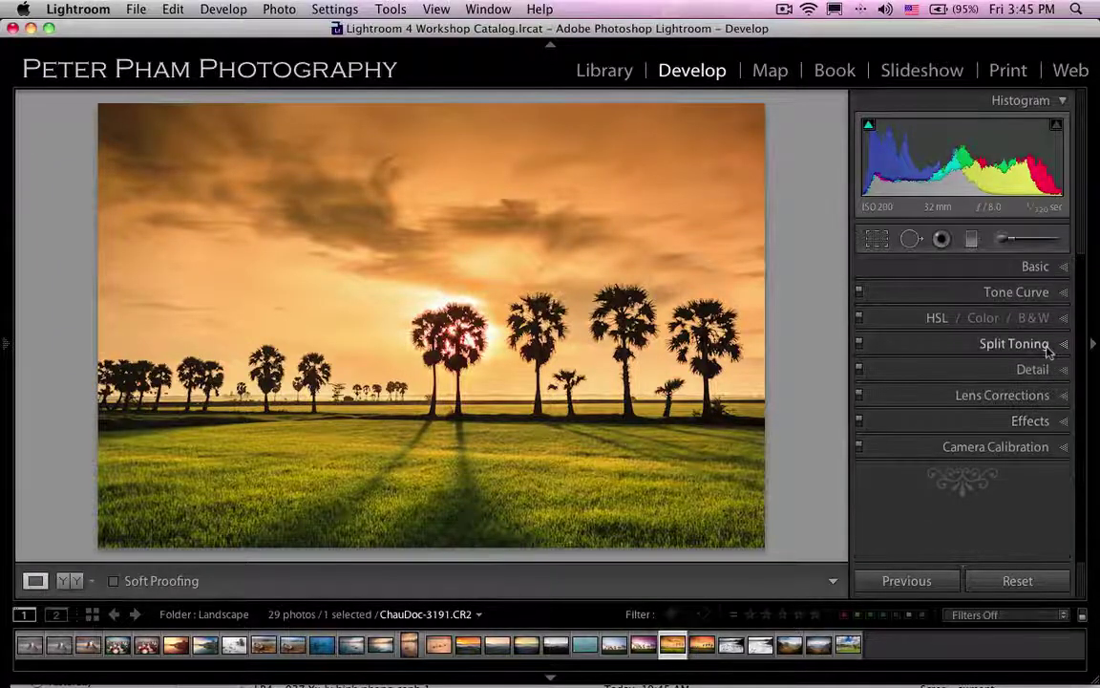
# - View Before & After with panels hidden, then return to Loupe view with all panels restored
pyautogui.press('y')
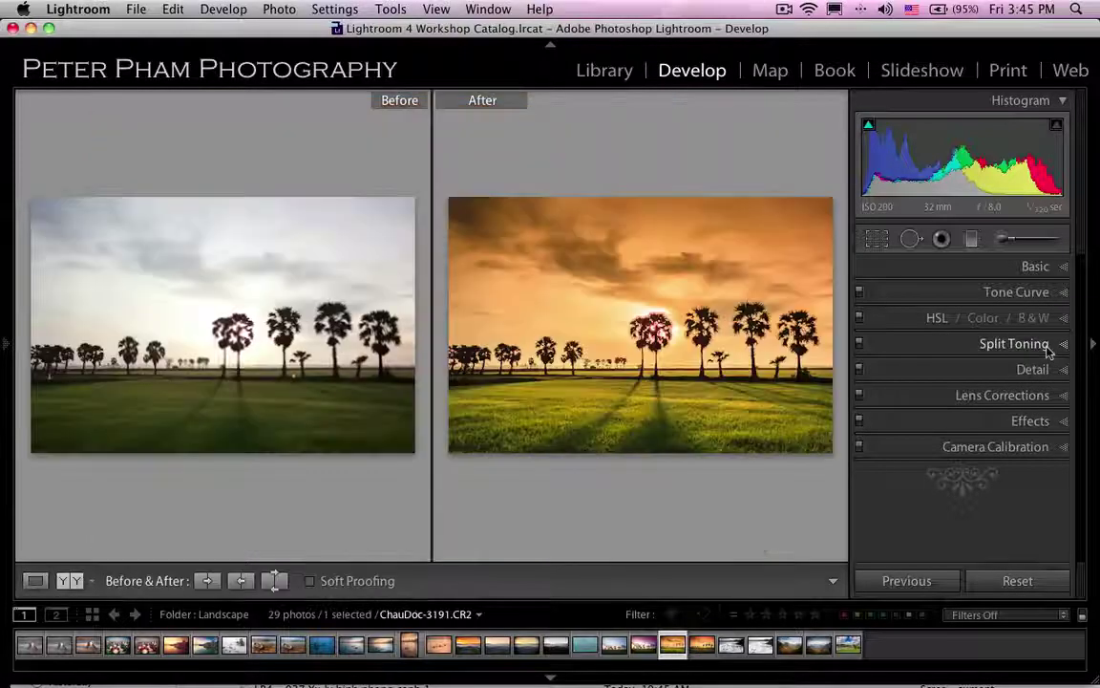
pyautogui.hotkey('shift', 'Tab')
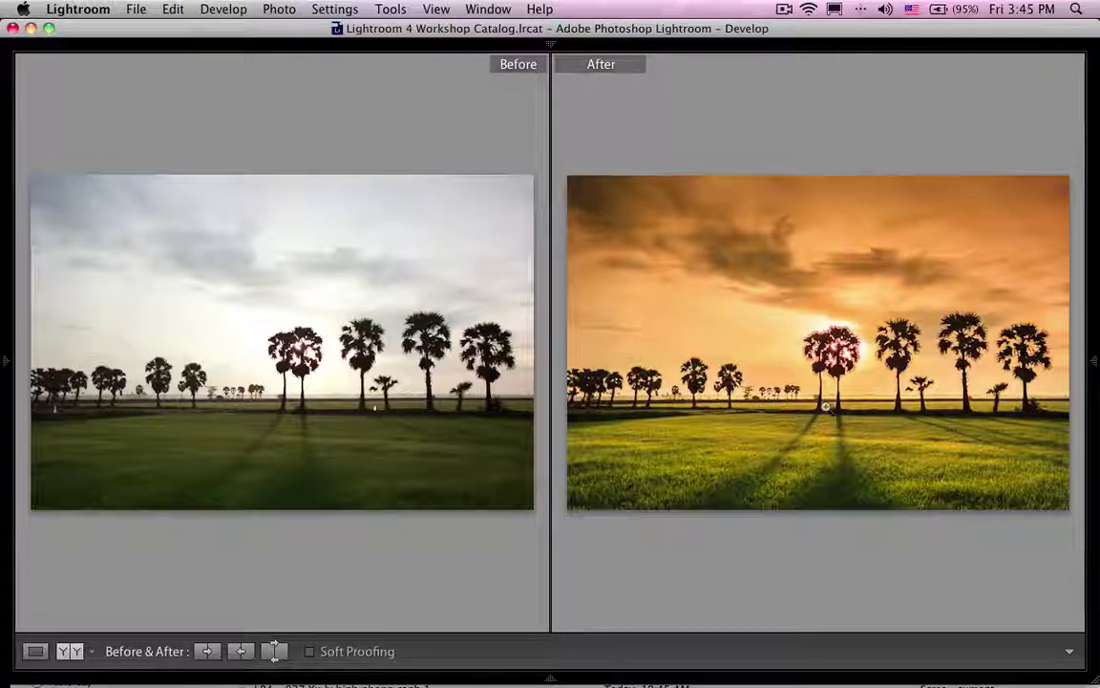
pyautogui.hotkey('shift', 'Tab')
pyautogui.press('y')
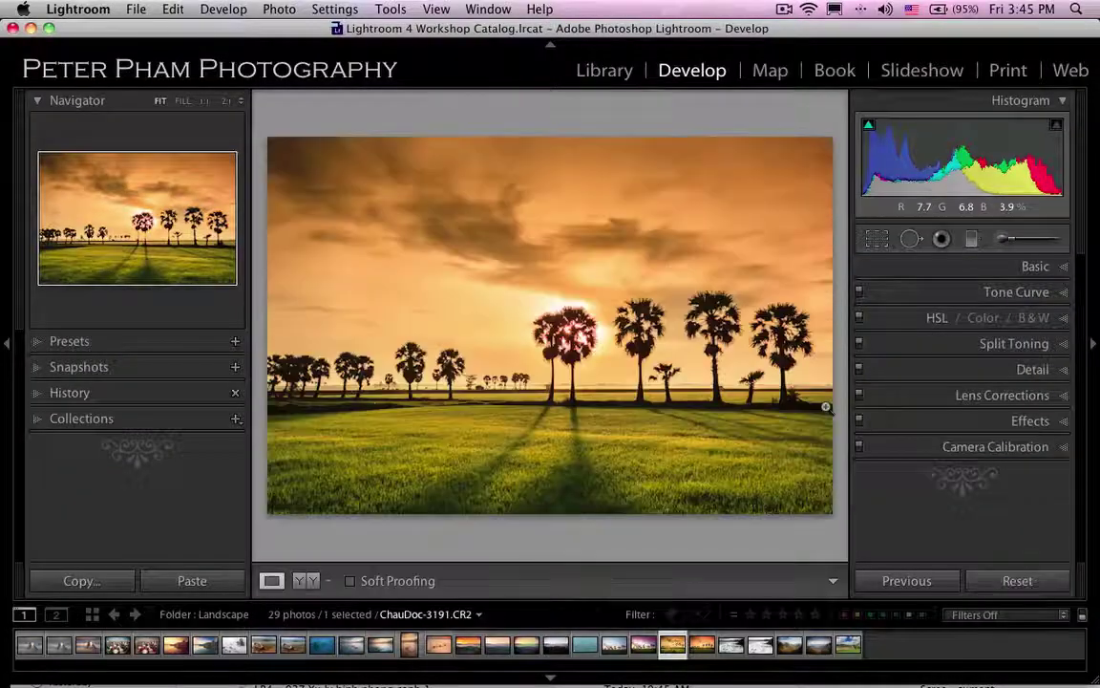
pyautogui.hotkey('shift', 'Tab')
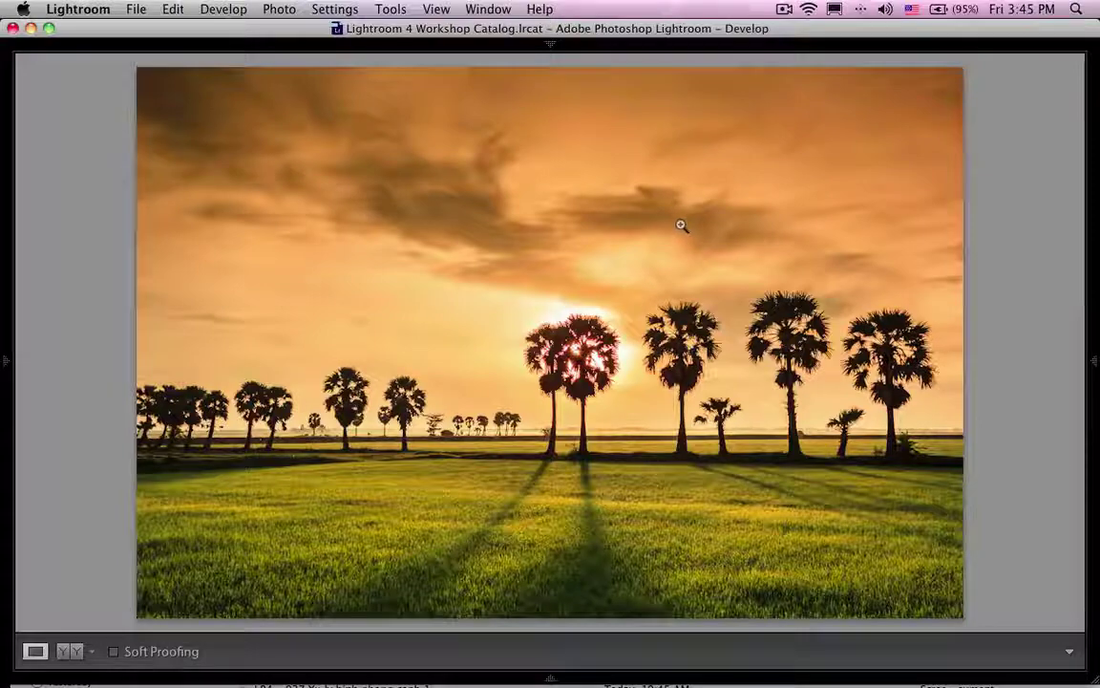
pyautogui.hotkey('shift', 'Tab')
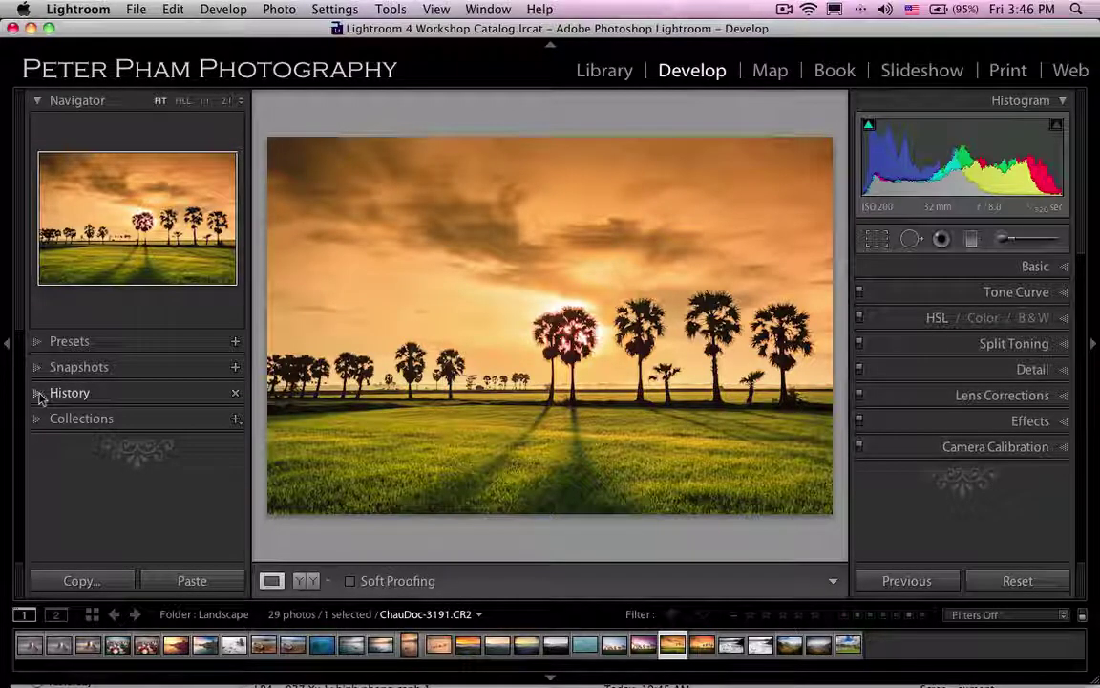
pyautogui.click(38, 395)
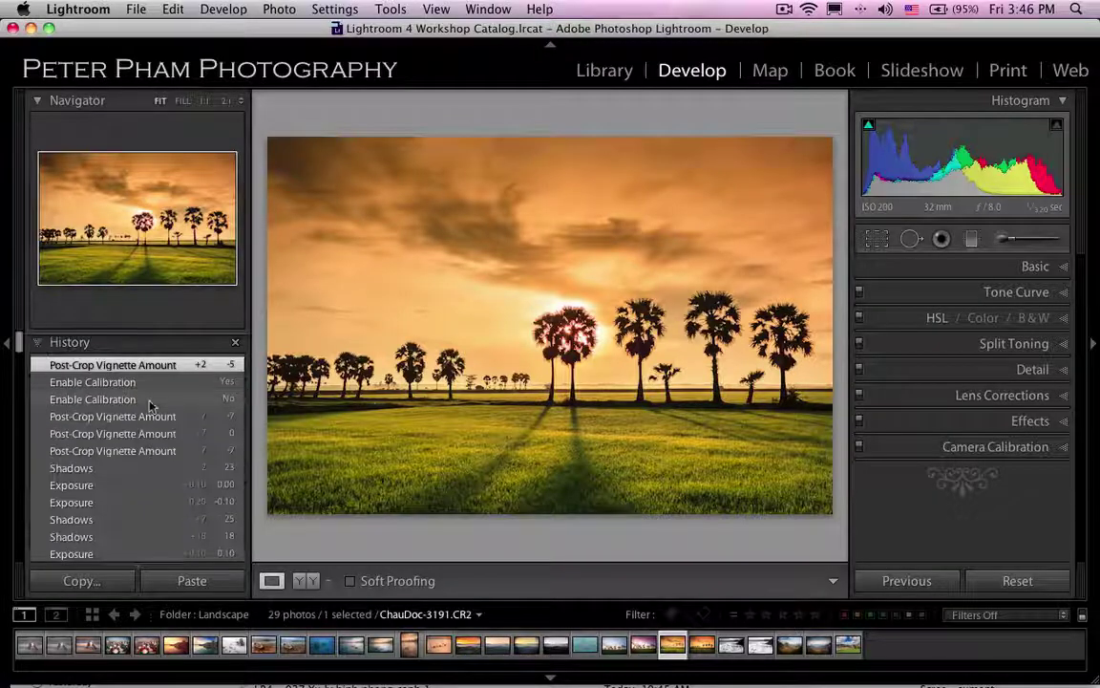
pyautogui.scroll(-5, 161, 380)
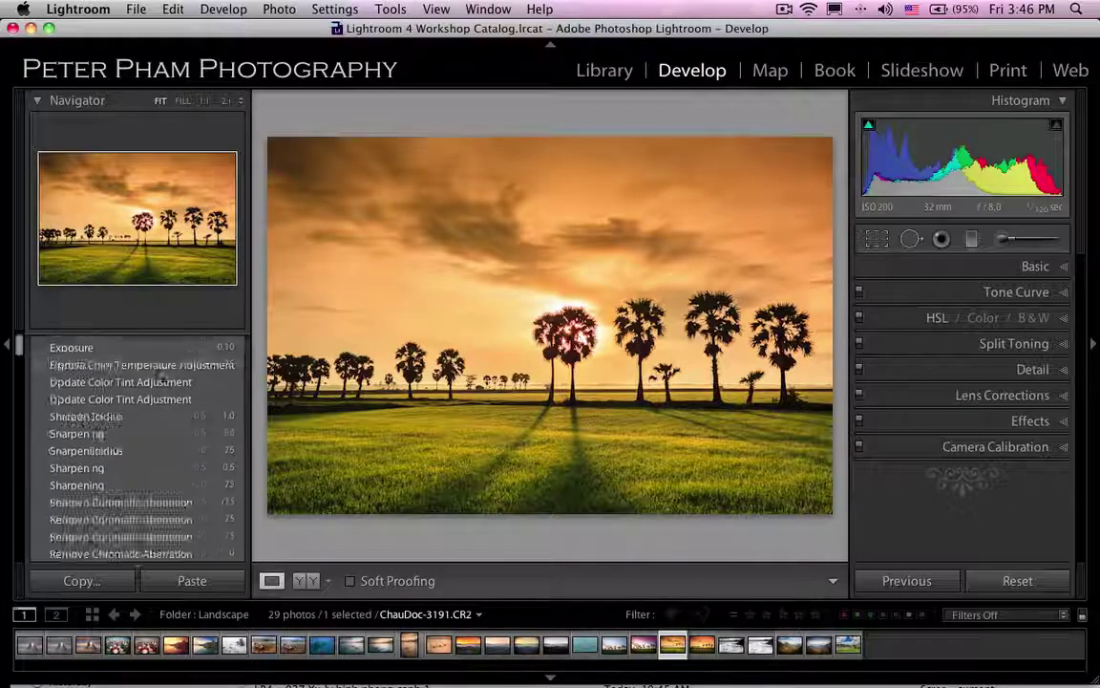
pyautogui.scroll(-5, 160, 380)
pyautogui.scroll(-5, 160, 380)
pyautogui.scroll(-5, 161, 380)
pyautogui.scroll(-5, 160, 380)
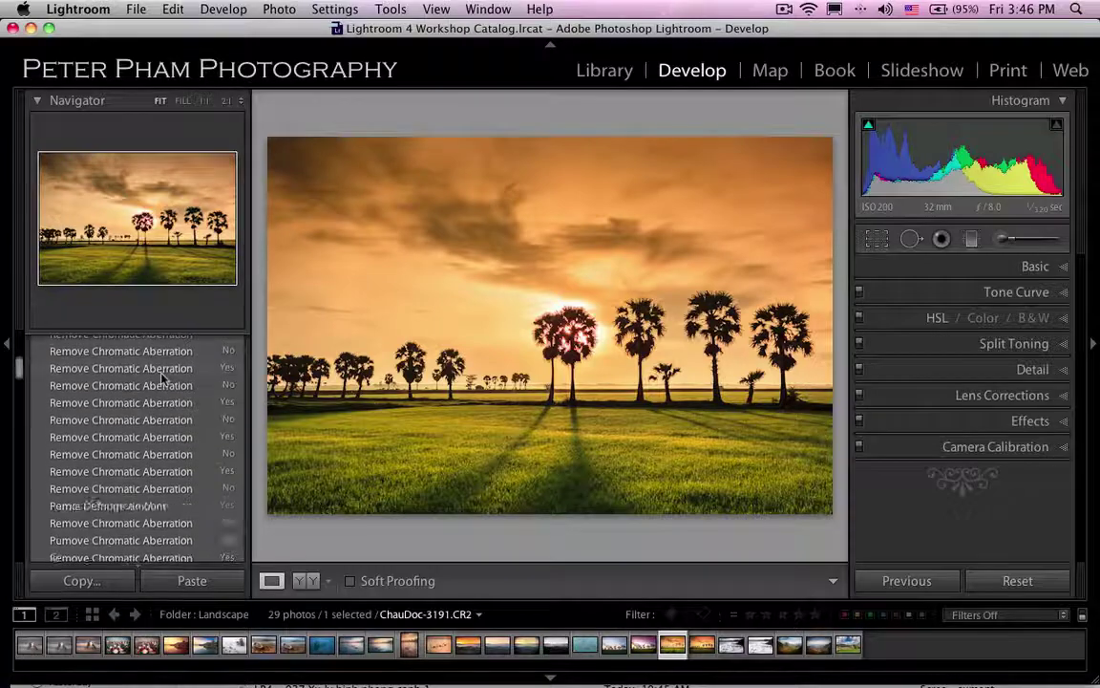
pyautogui.scroll(-5, 161, 380)
pyautogui.scroll(-5, 160, 380)
pyautogui.scroll(-5, 160, 380)
pyautogui.scroll(-5, 161, 380)
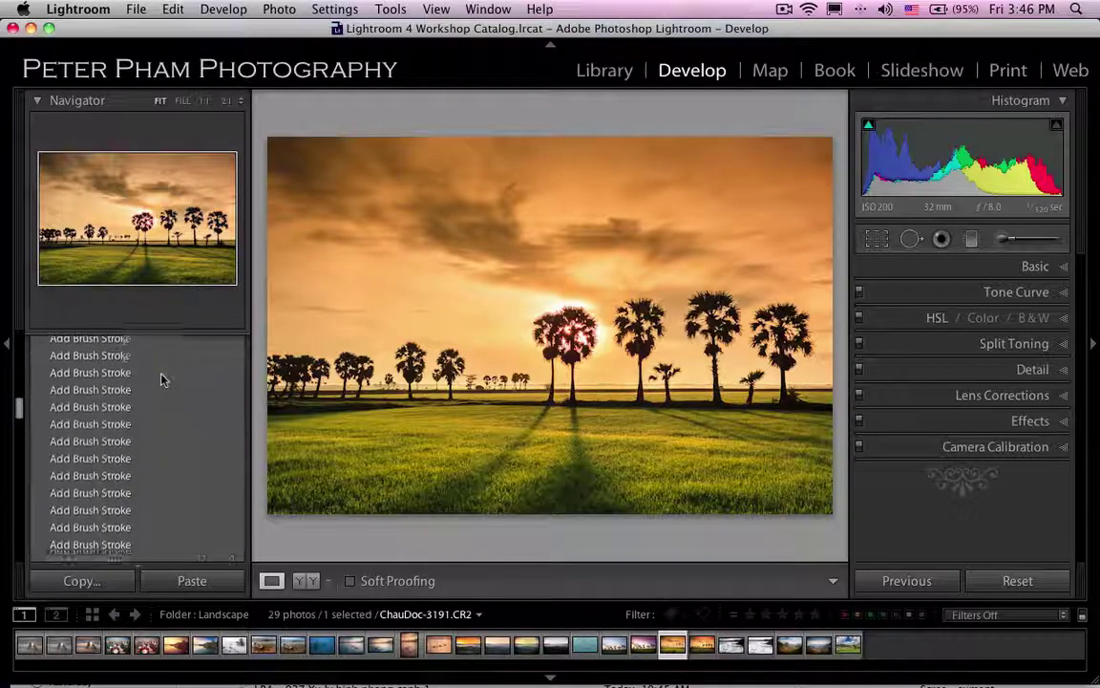
pyautogui.scroll(-5, 161, 380)
pyautogui.scroll(-5, 161, 380)
pyautogui.scroll(-5, 160, 380)
pyautogui.scroll(5, 160, 380)
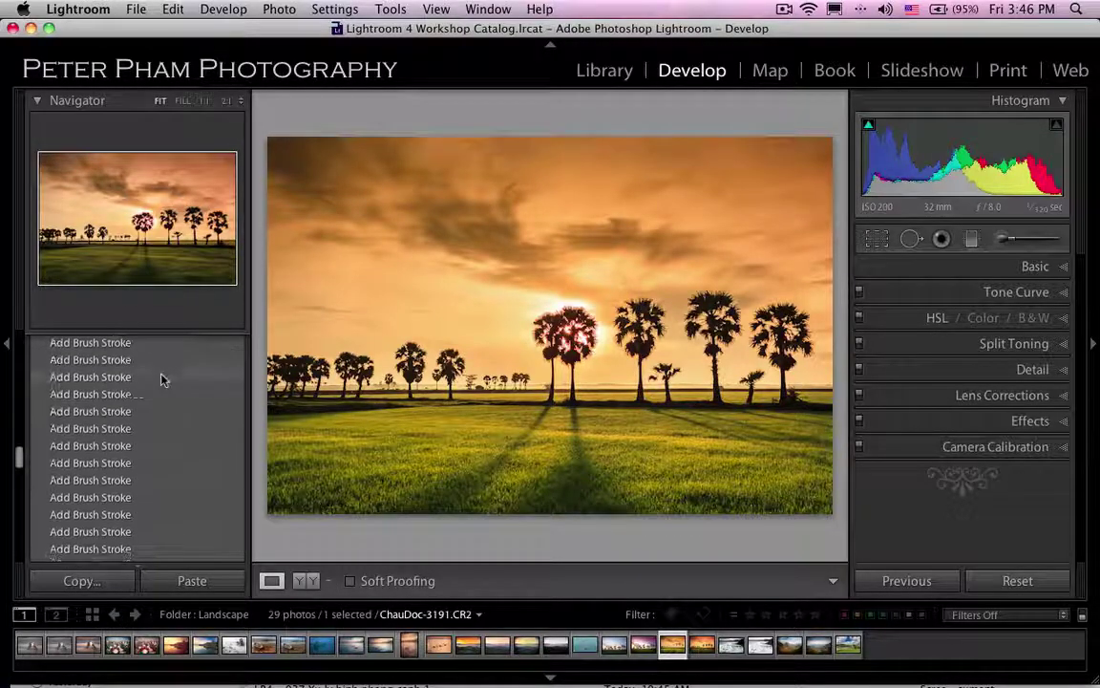
pyautogui.scroll(5, 160, 380)
pyautogui.scroll(5, 161, 380)
pyautogui.scroll(5, 161, 380)
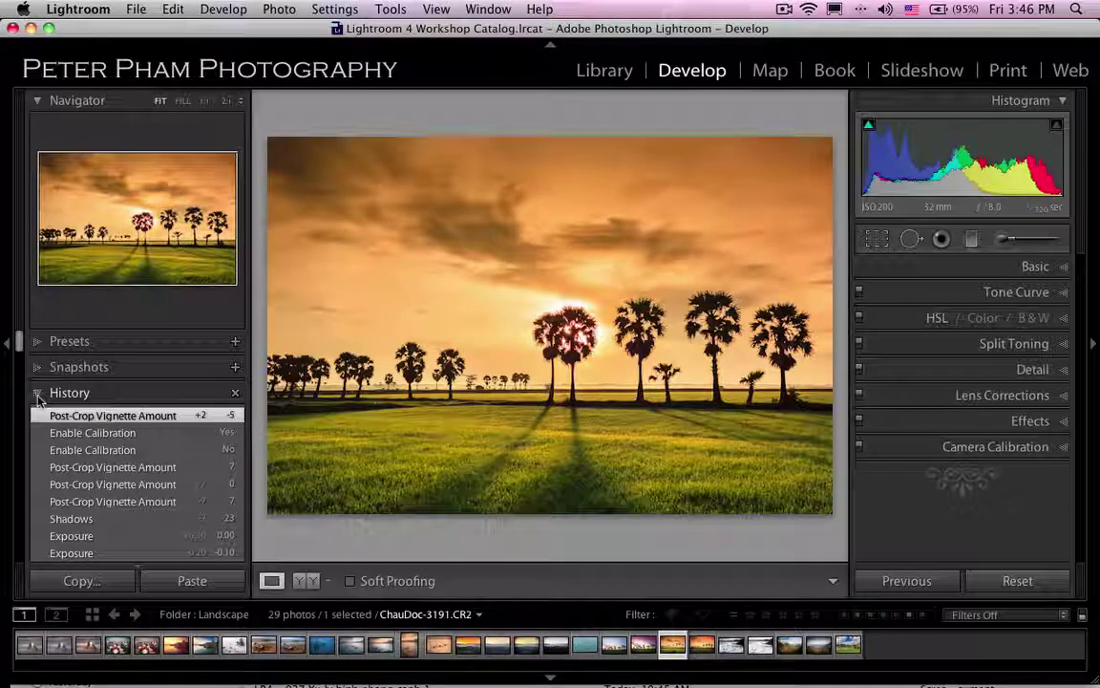
pyautogui.click(38, 393)
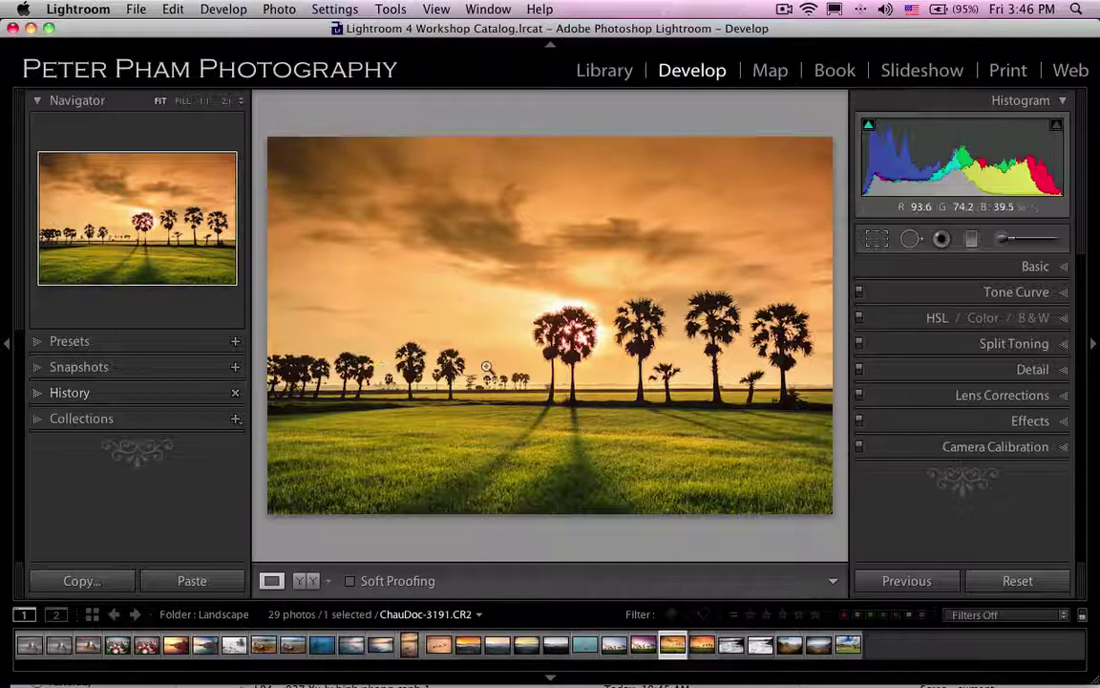